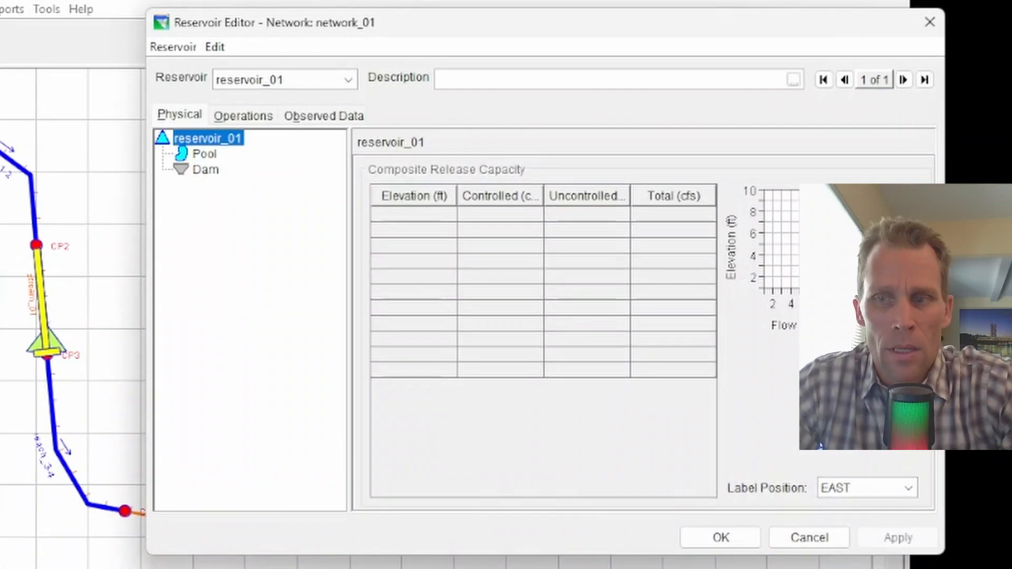
Add an uncontrolled outlet to the reservoir's dam
click(235, 83)
click(238, 236)
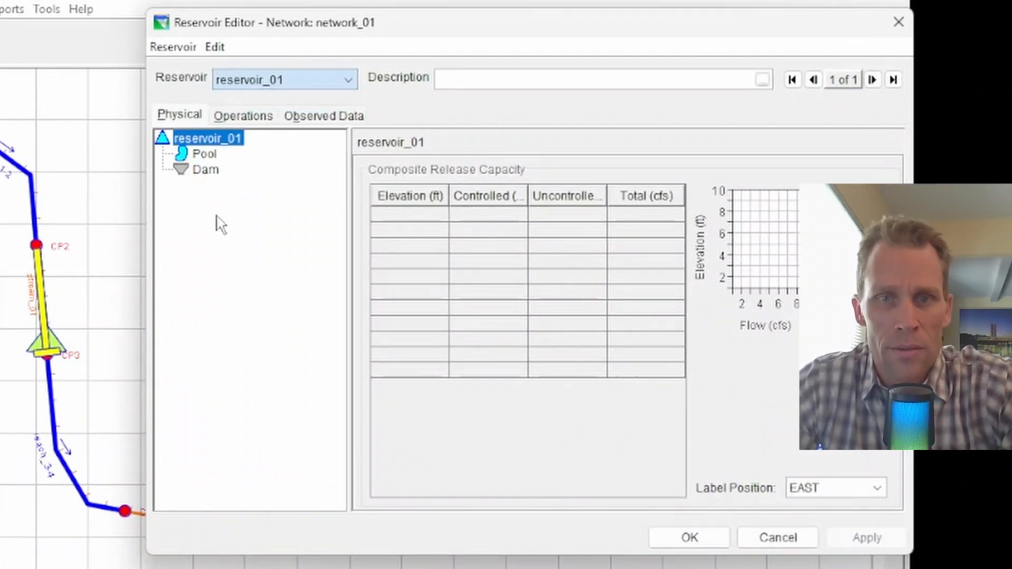
click(207, 156)
click(206, 170)
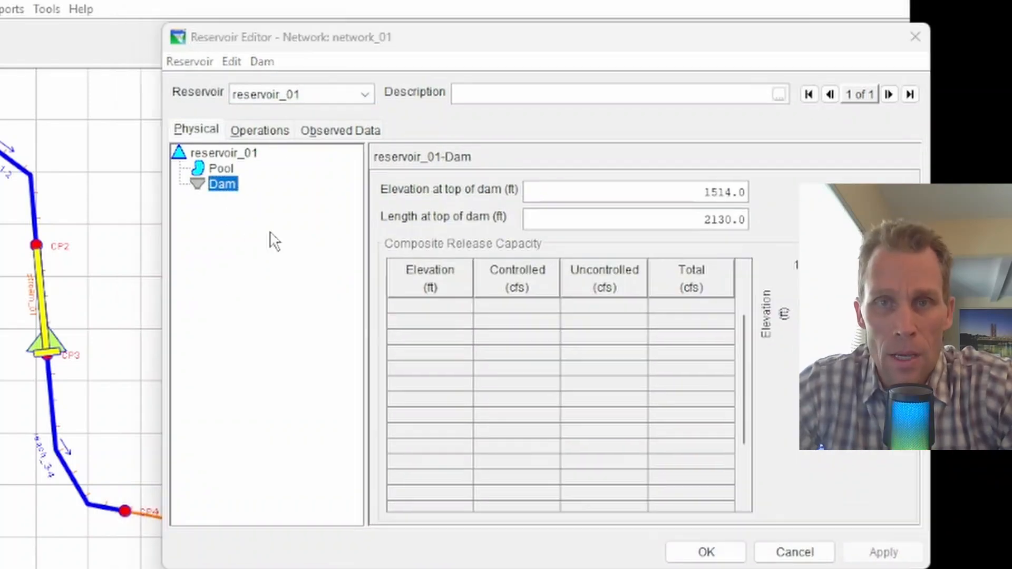
click(226, 195)
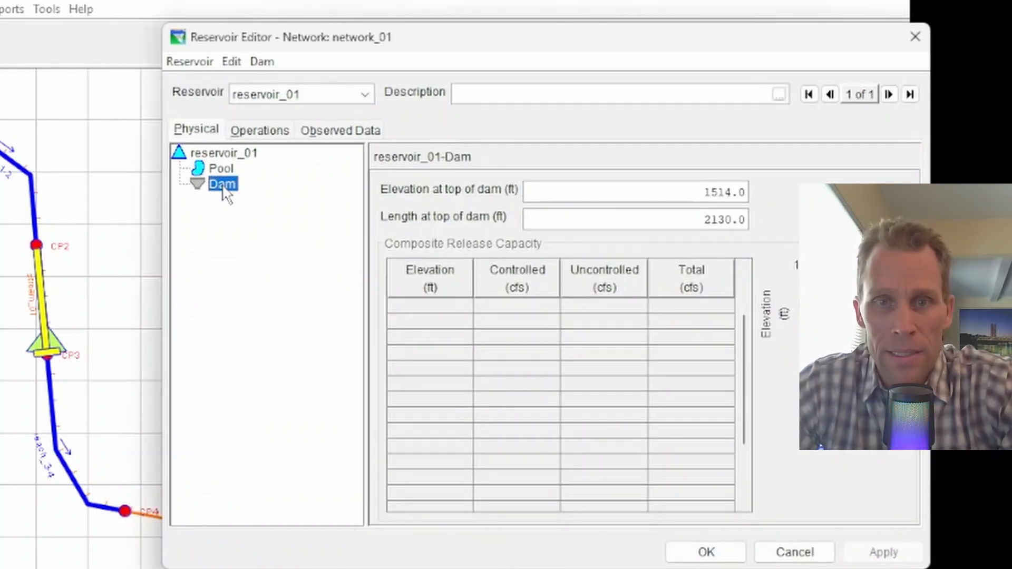
right_click(222, 187)
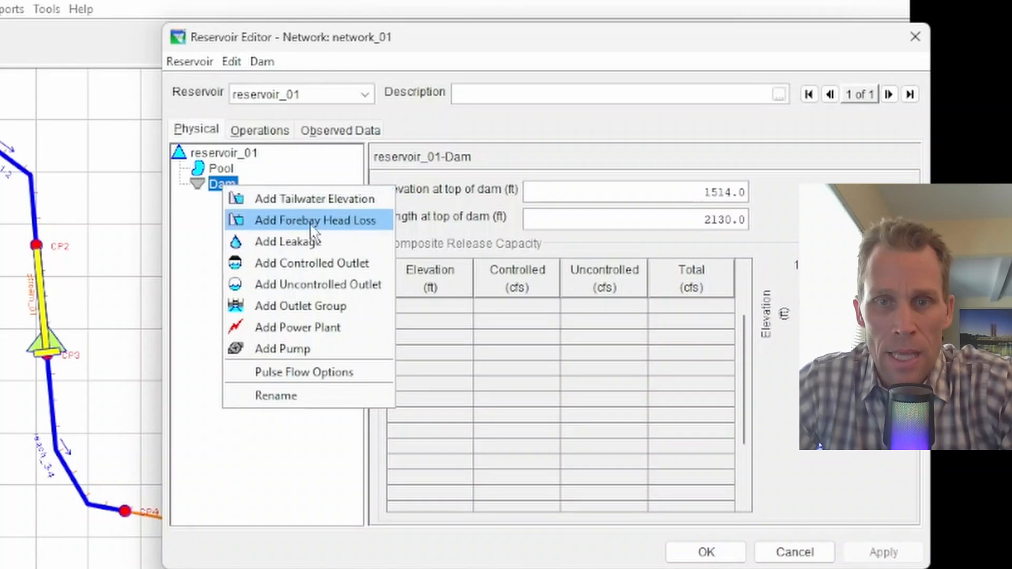
click(316, 288)
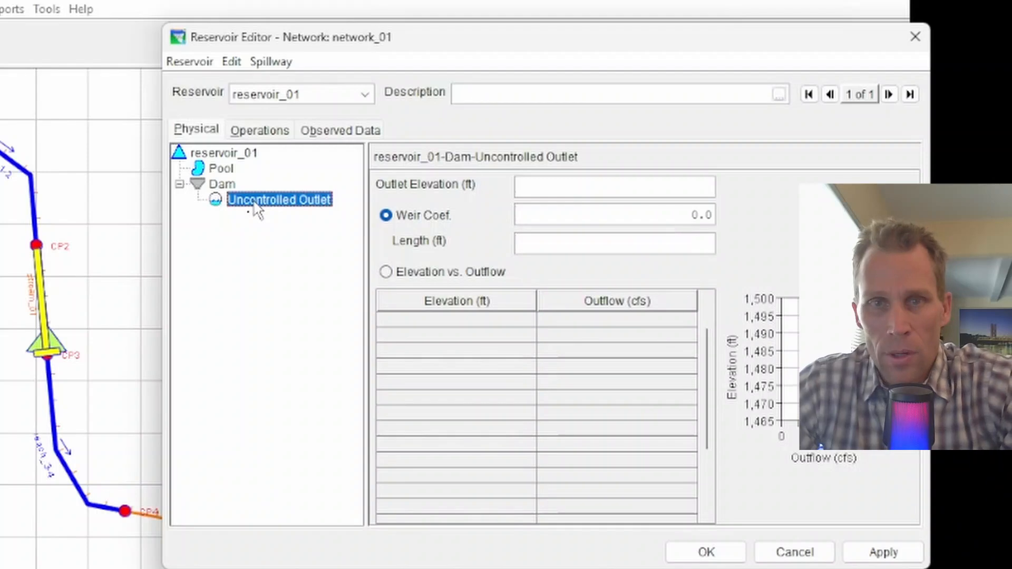
Rename the new uncontrolled outlet to weir1
click(225, 187)
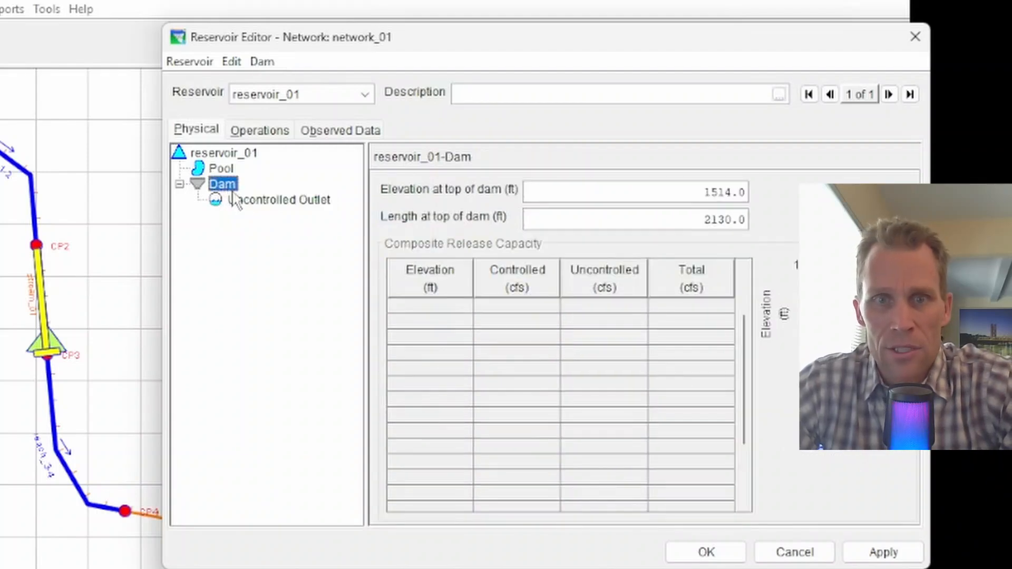
click(244, 202)
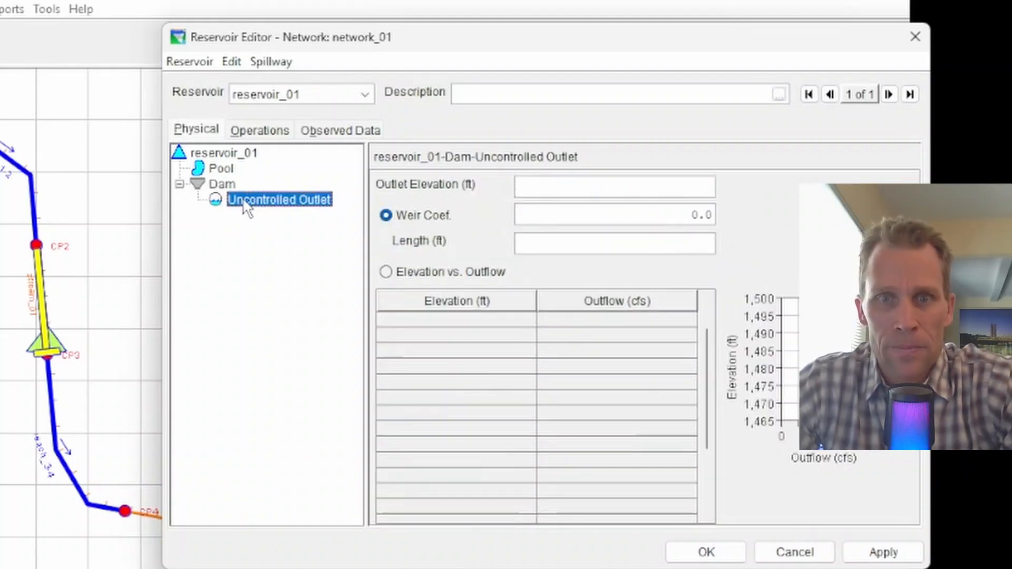
right_click(247, 207)
click(285, 210)
text(we)
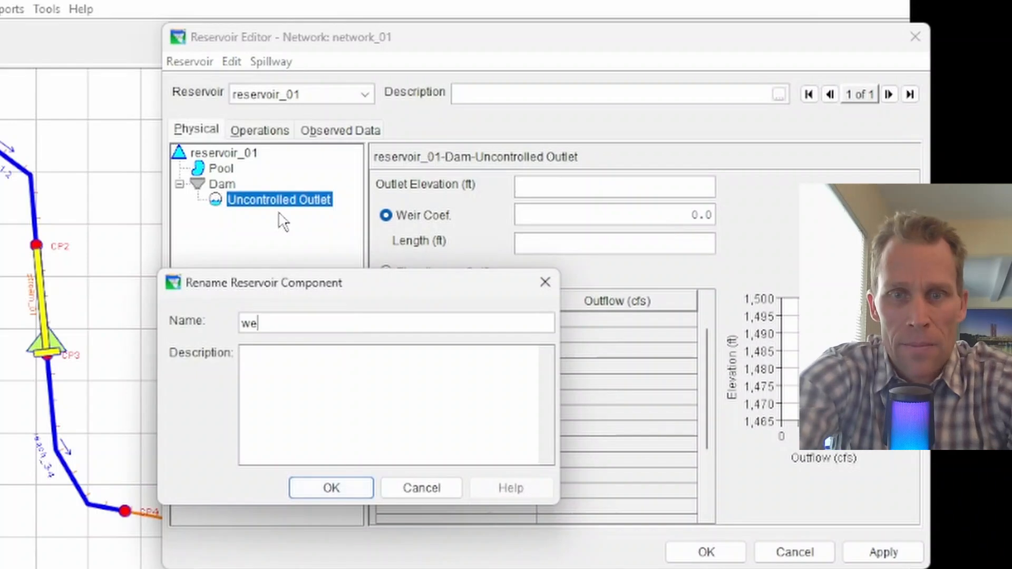
text(ir1)
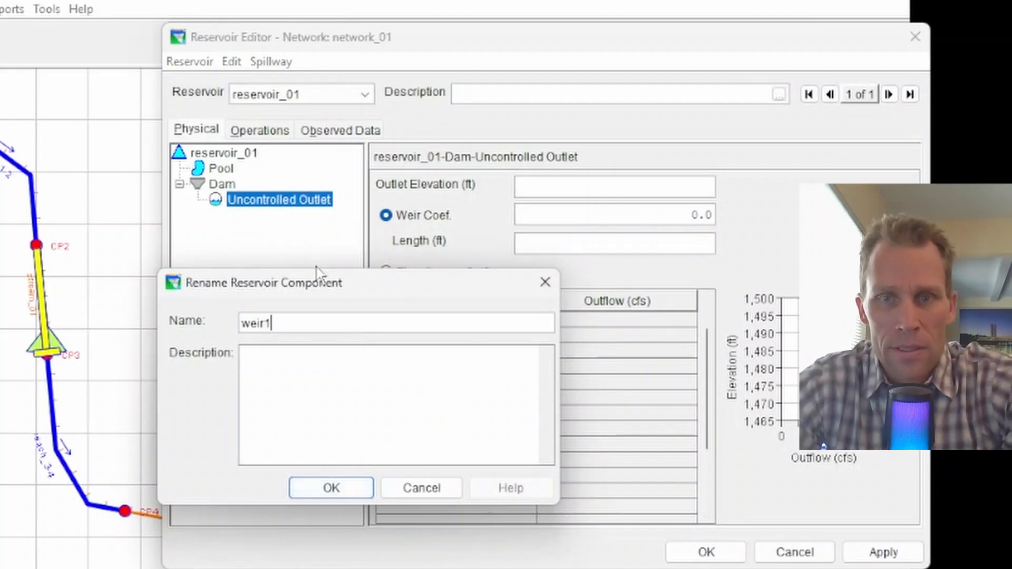
click(332, 488)
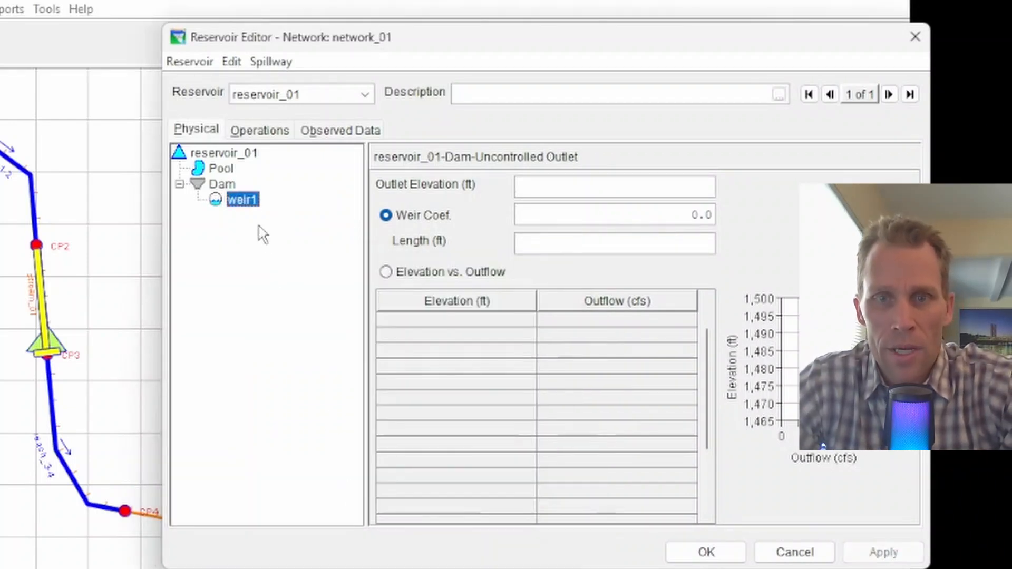
Add a second uncontrolled outlet to the dam and rename it weir2
right_click(230, 185)
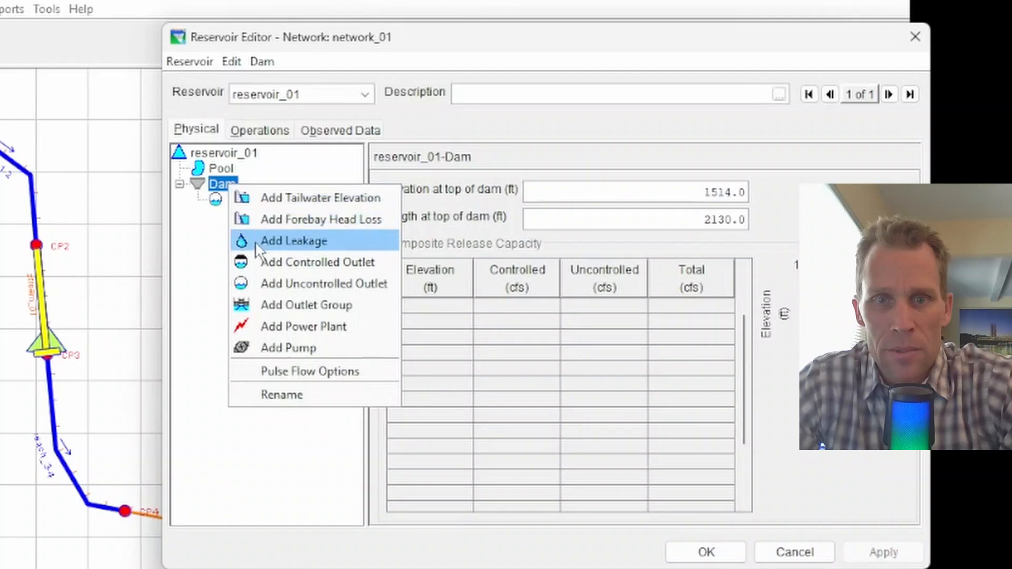
click(299, 287)
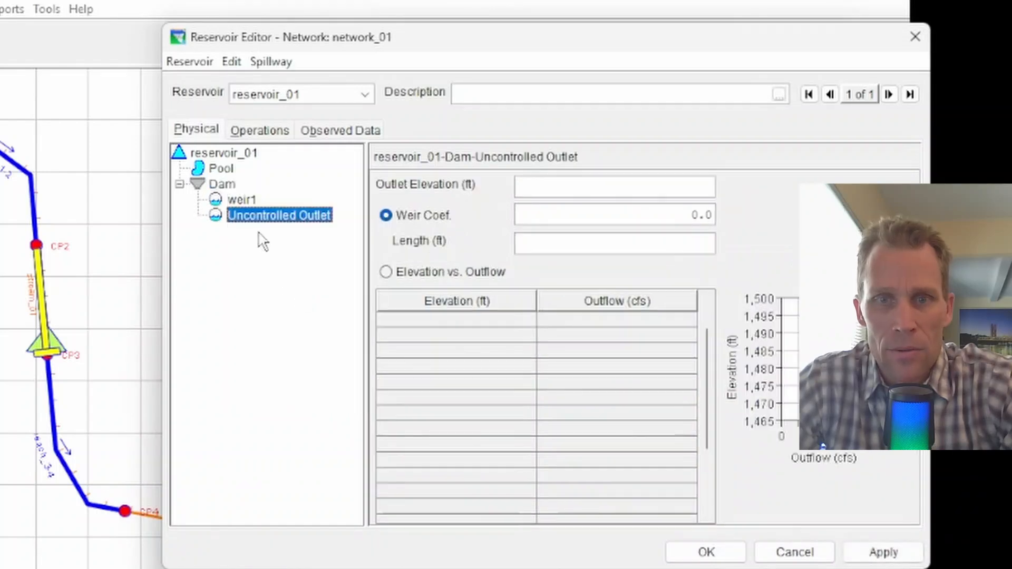
right_click(259, 227)
click(275, 231)
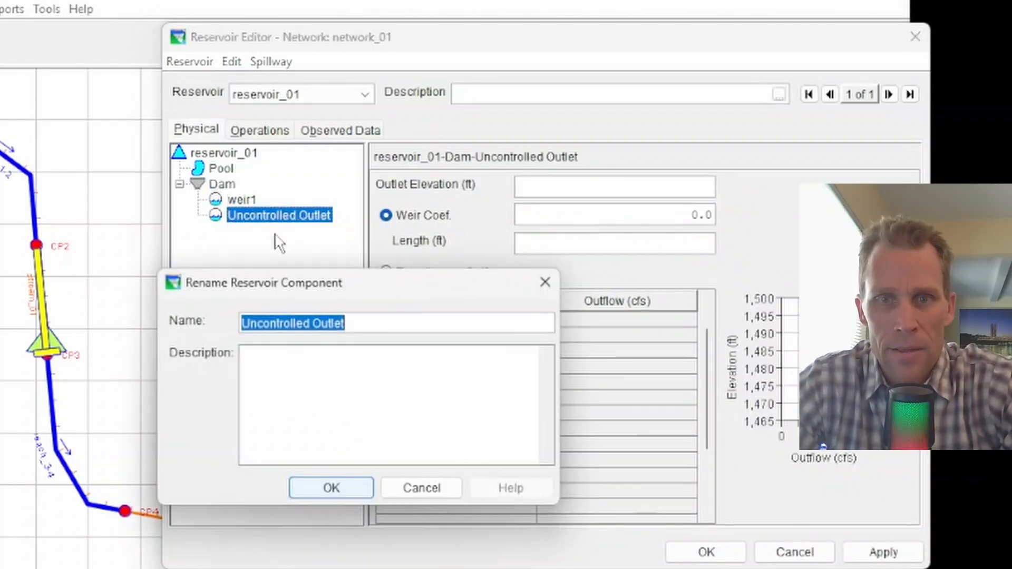
text(weir2)
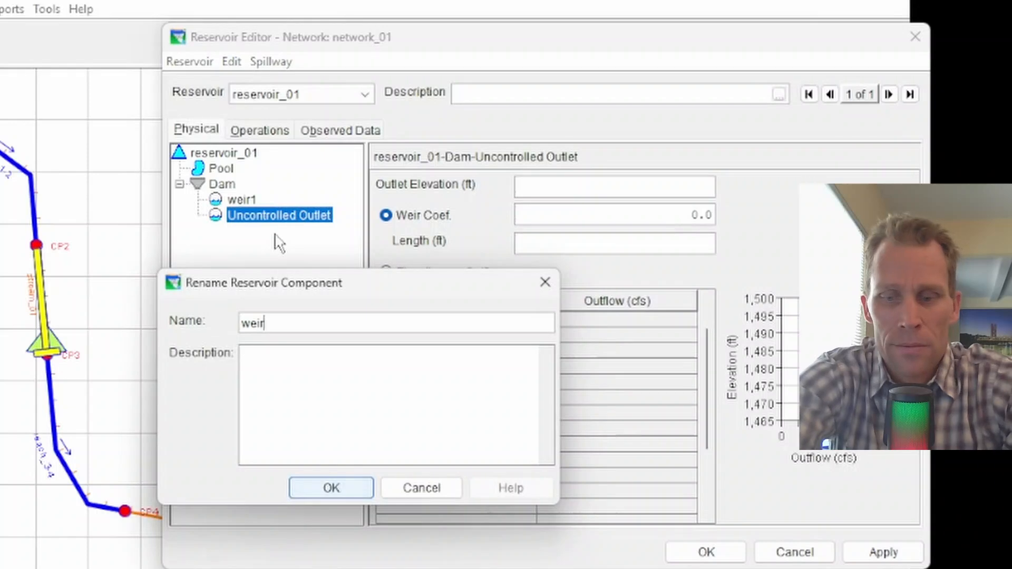
key(Return)
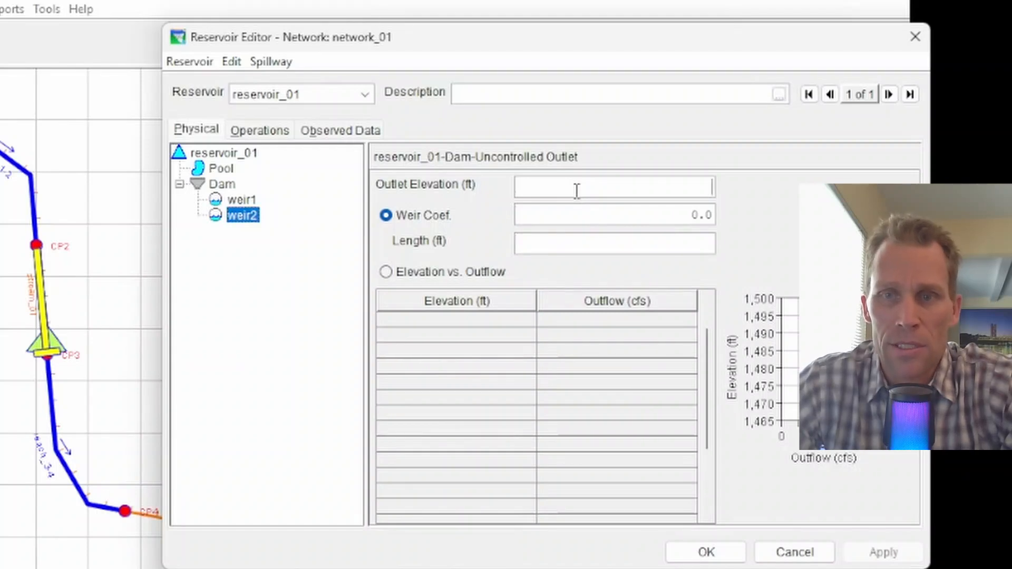
Set weir2's outlet elevation to 1468.5 ft and choose the Elevation vs. Outflow method
text(146)
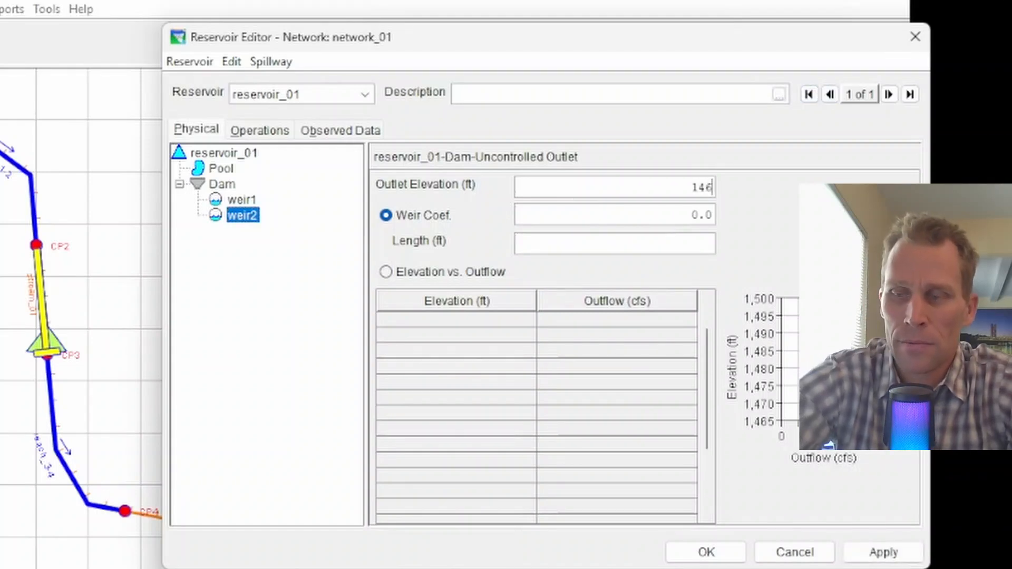
text(8.5)
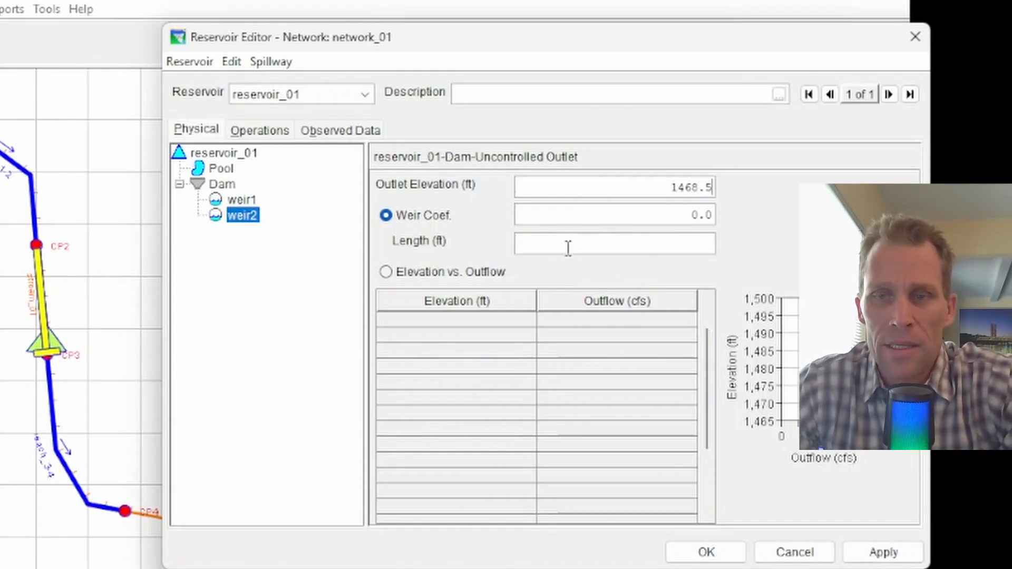
click(390, 279)
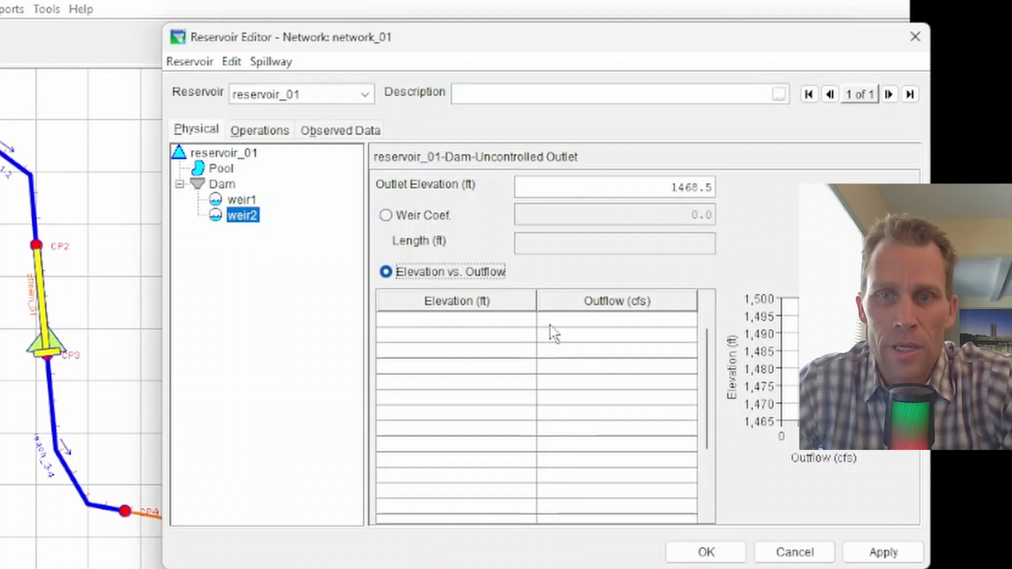
click(386, 215)
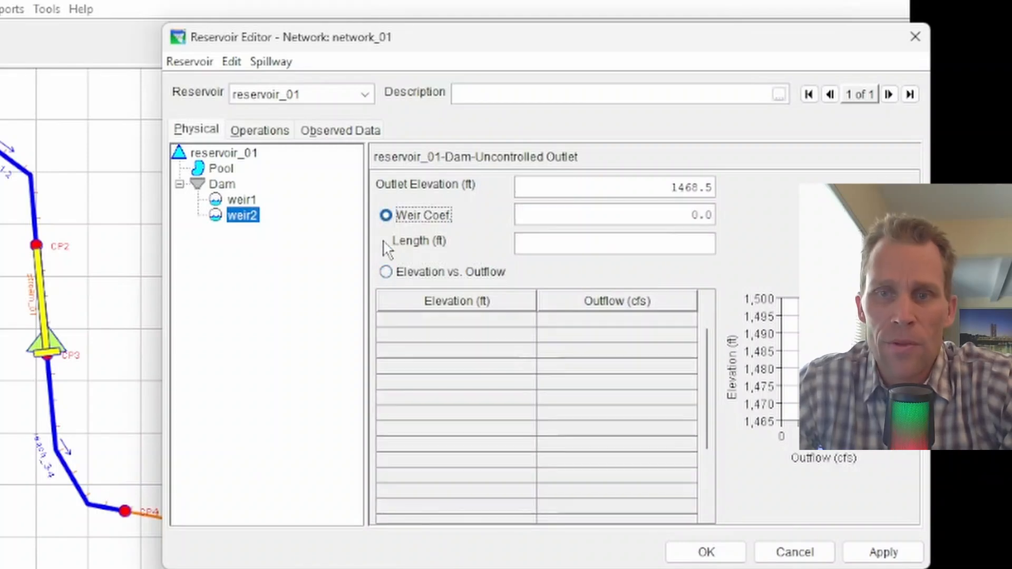
click(385, 271)
Paste the elevation versus outflow rating table into weir2's grid and apply the changes
click(622, 187)
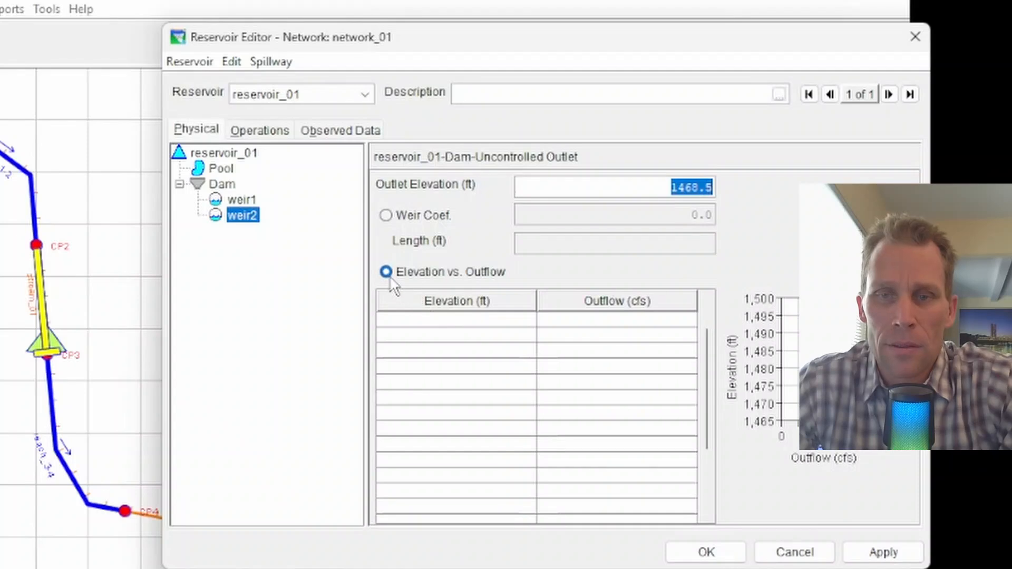
click(414, 279)
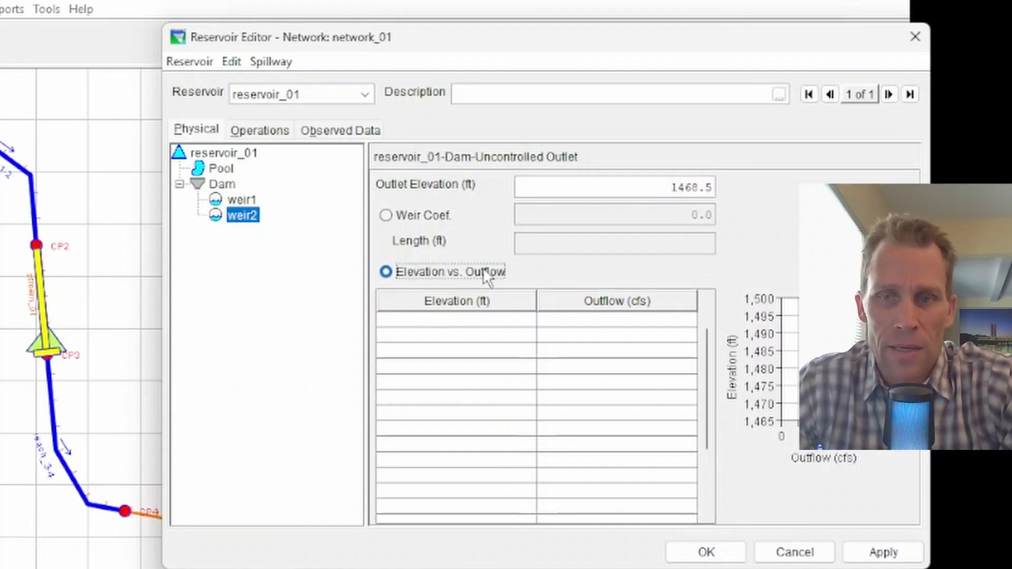
click(477, 320)
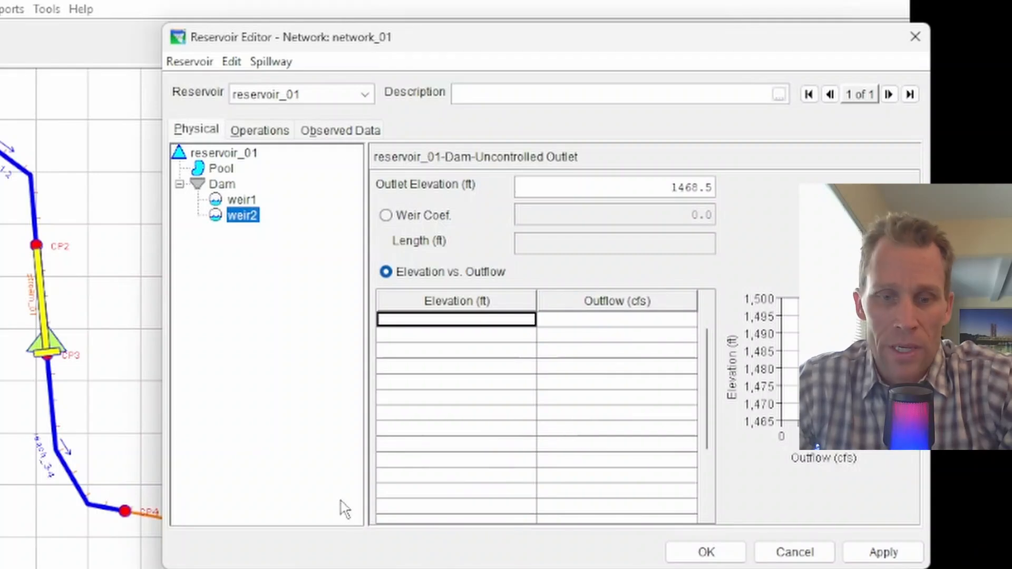
click(337, 568)
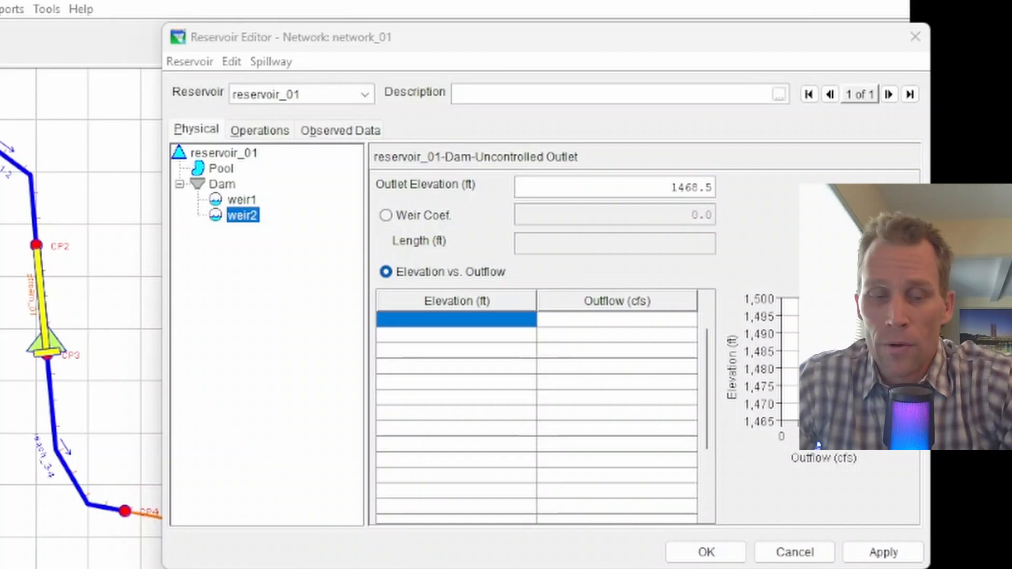
click(452, 325)
text(1468.5	0.0 1470.0	2000.0 1475.0	19000.0 1480.0	45000.0 1485.0	72000.0 1490.0	88000.0 1495.0	102000.0 1497.5	118000.0)
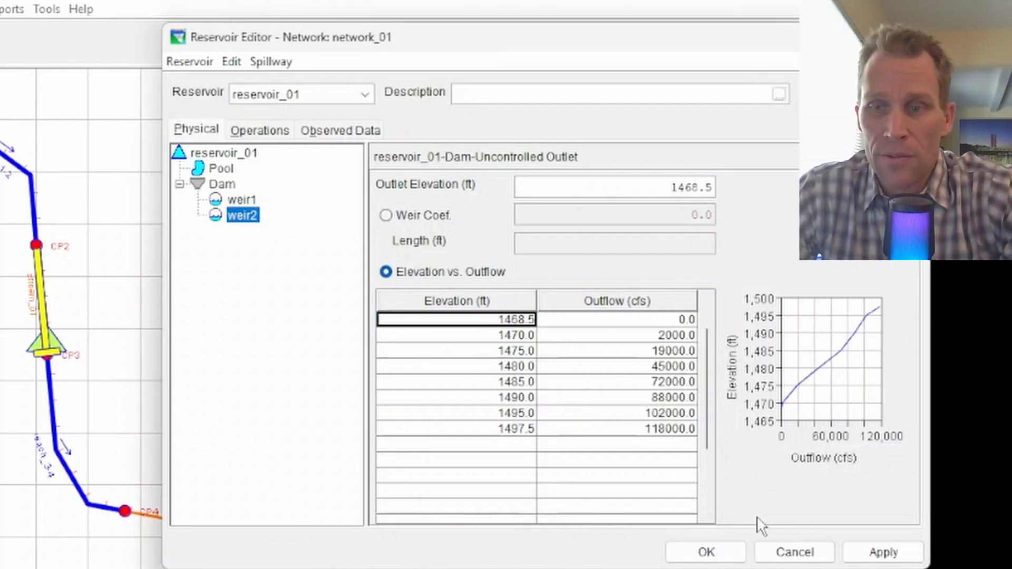
click(881, 552)
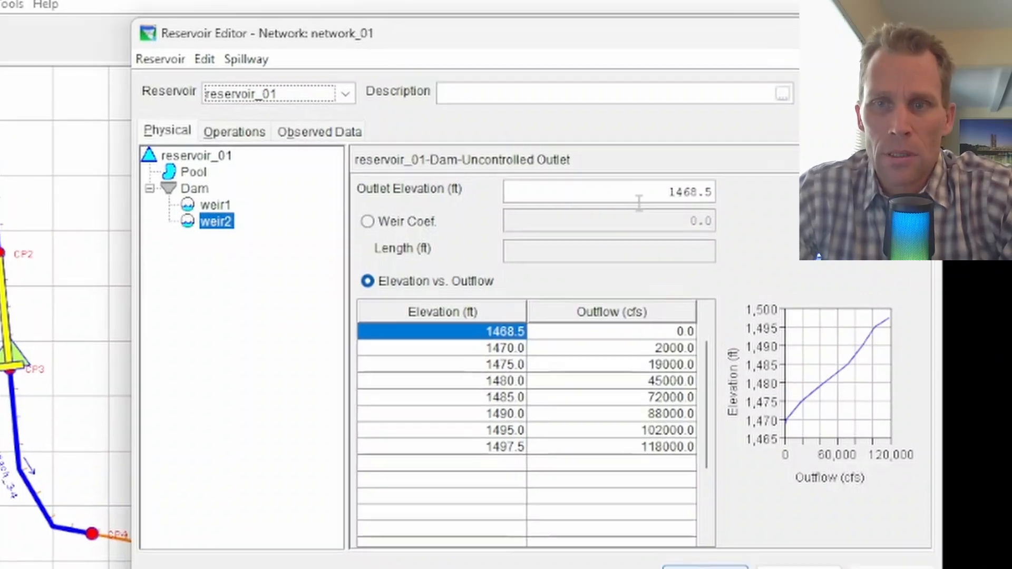
Add an outlet group beneath the dam
drag(632, 199, 735, 199)
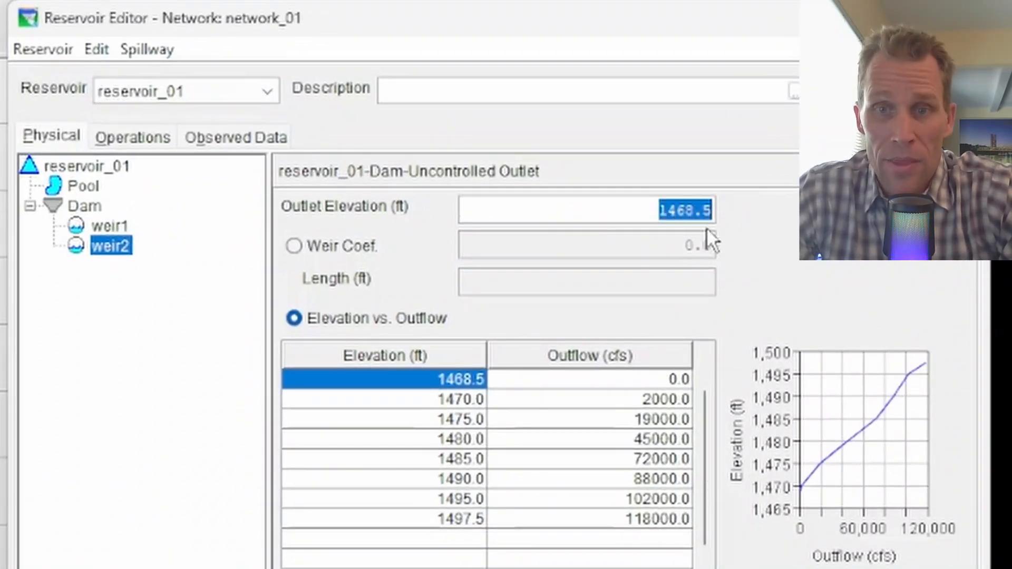
click(640, 210)
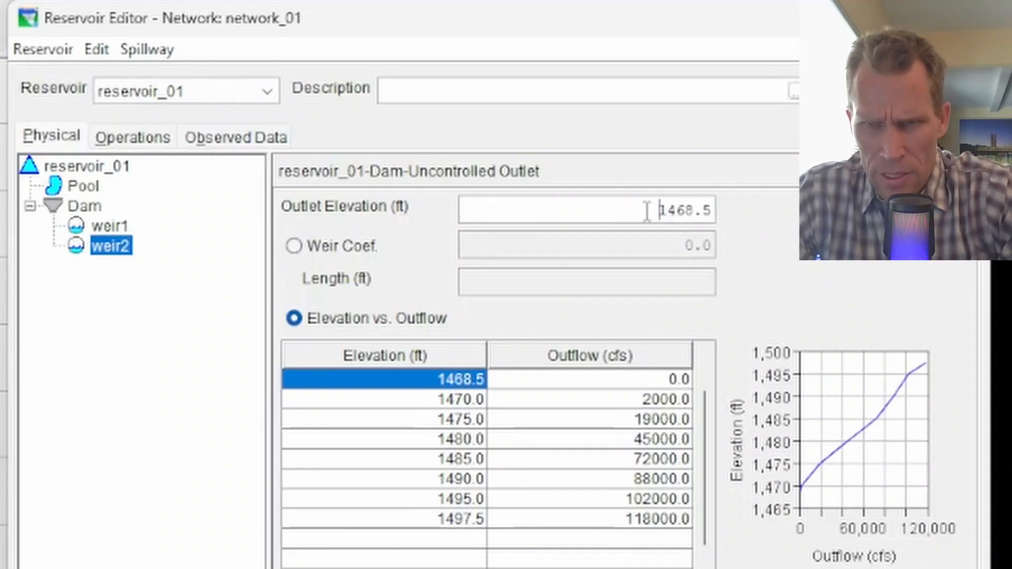
double_click(413, 383)
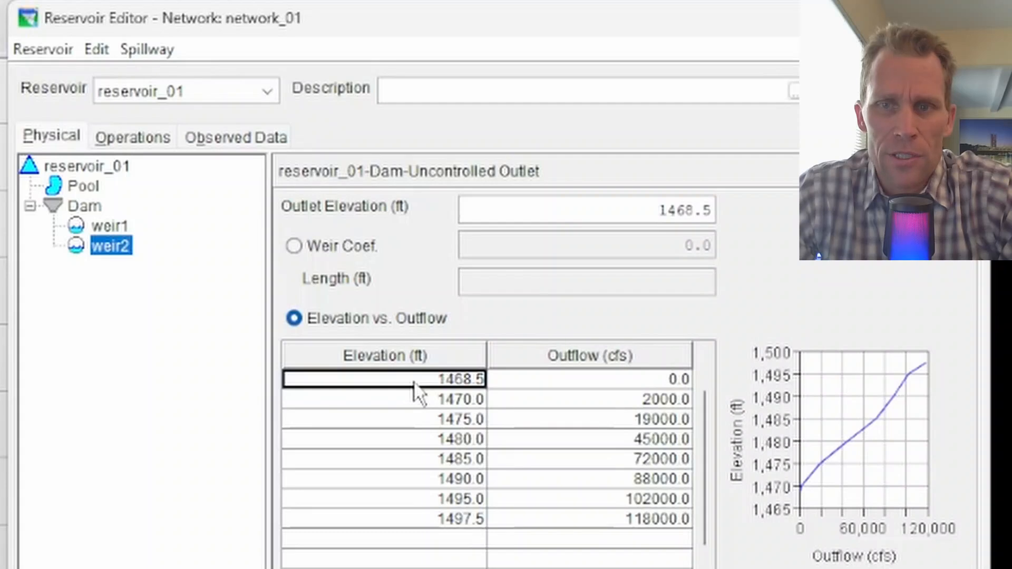
click(586, 380)
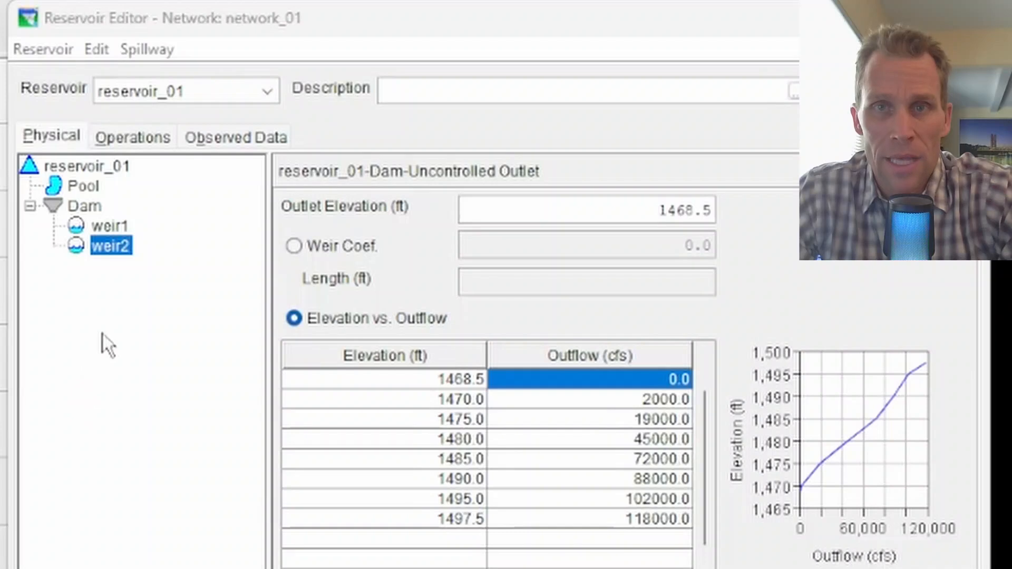
click(92, 205)
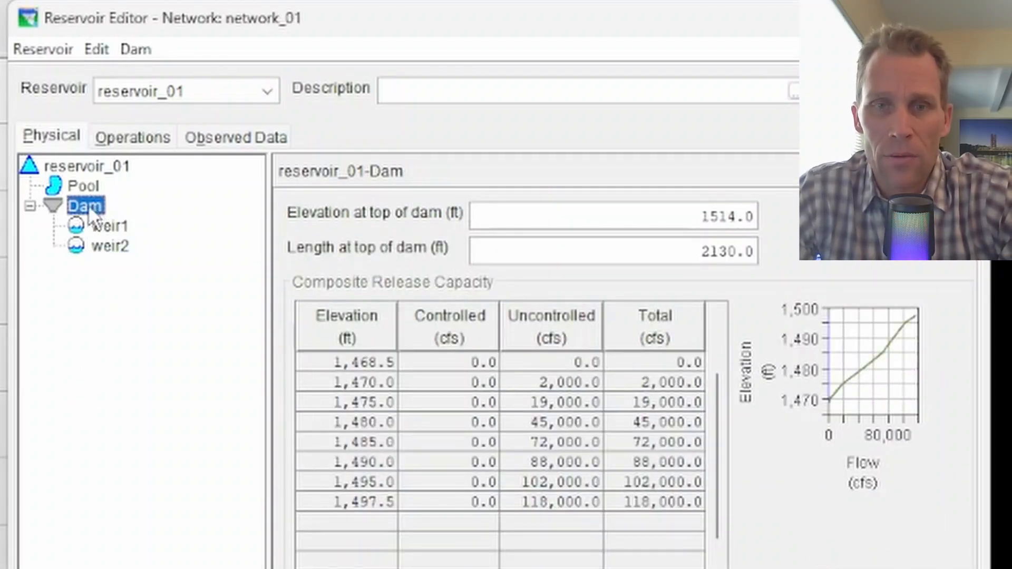
right_click(87, 204)
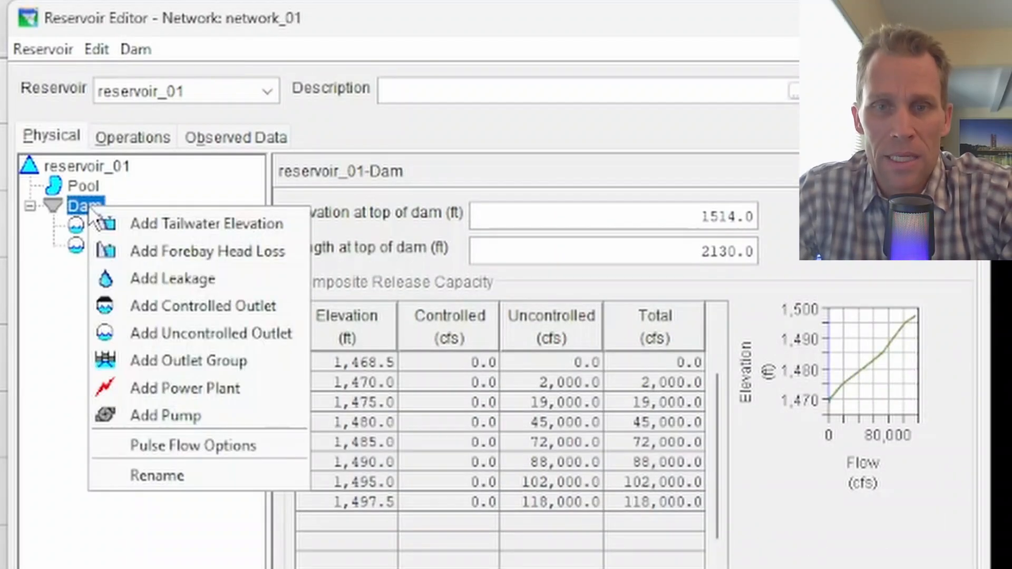
click(186, 361)
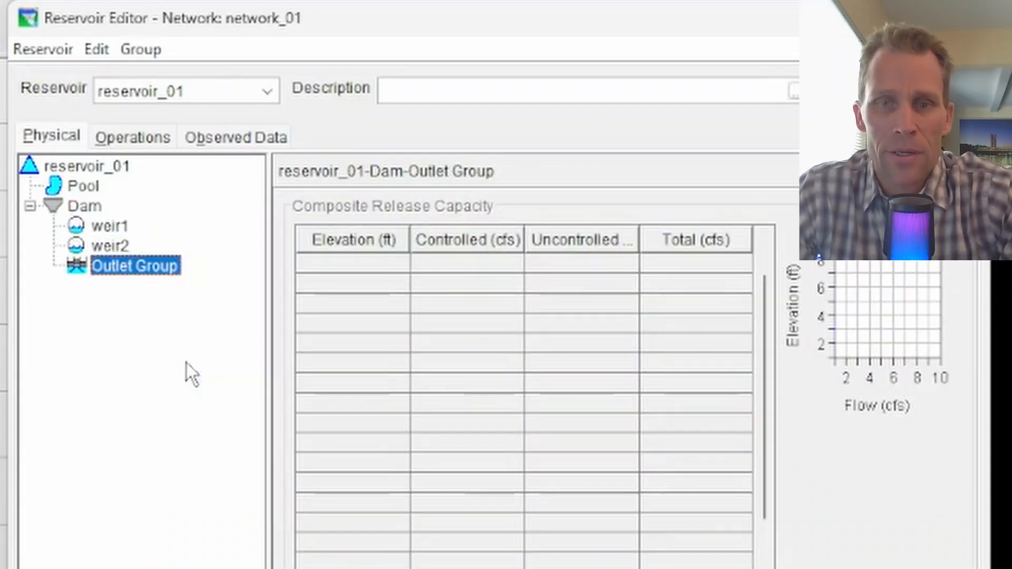
Rename the outlet group under the dam to Outlet Tower1
right_click(134, 264)
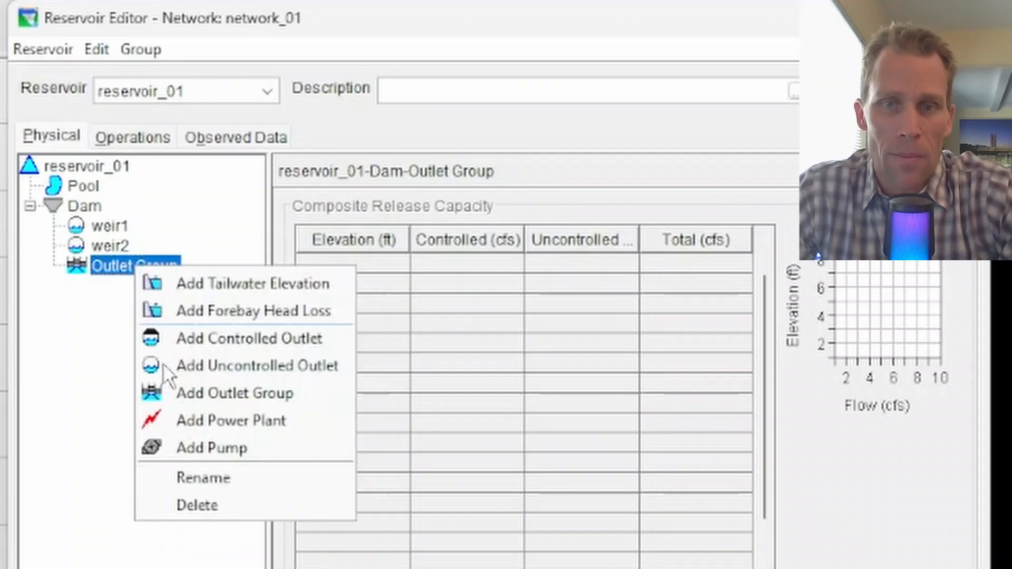
click(190, 500)
text(Out)
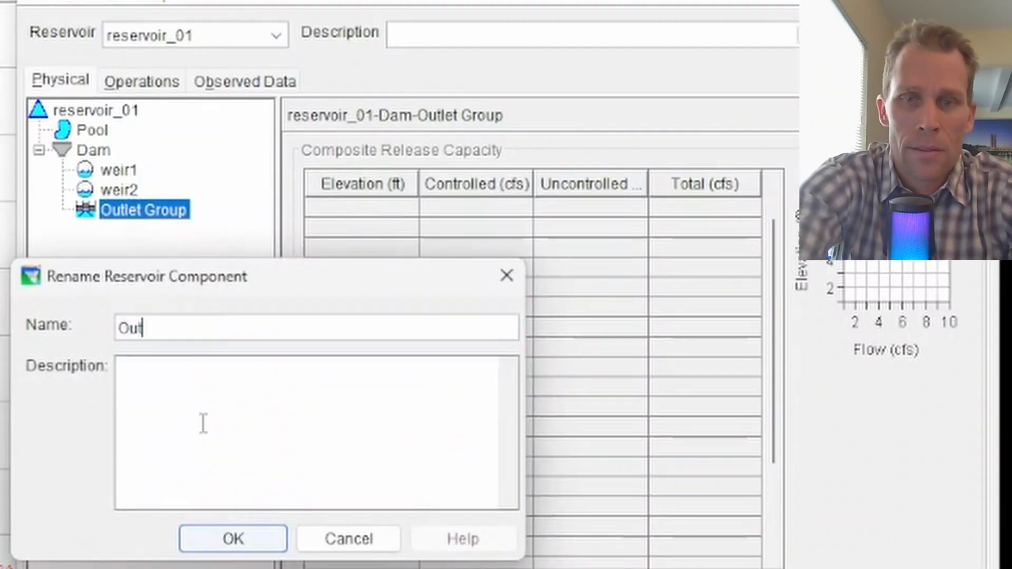
text(let Tow)
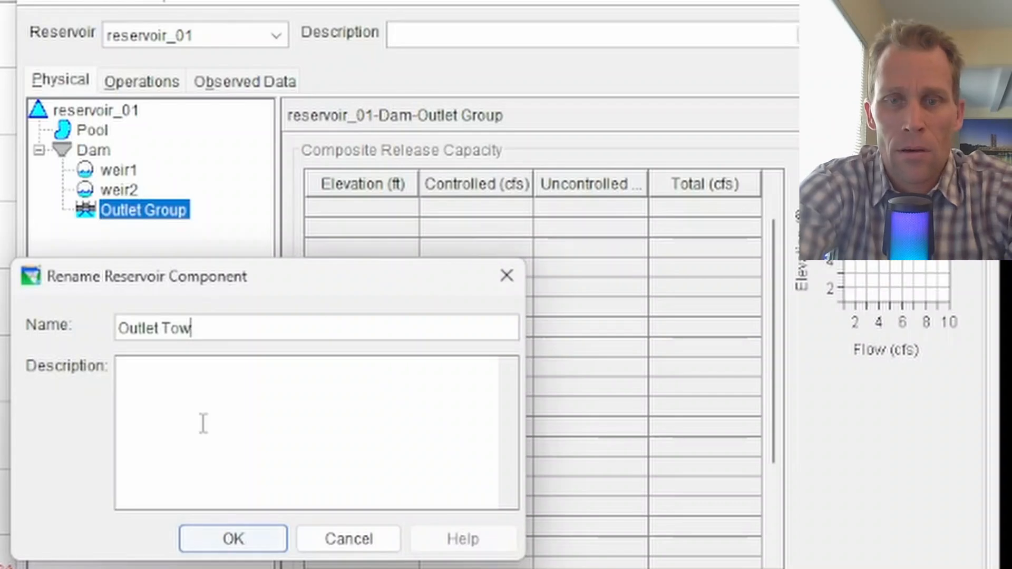
text(er1)
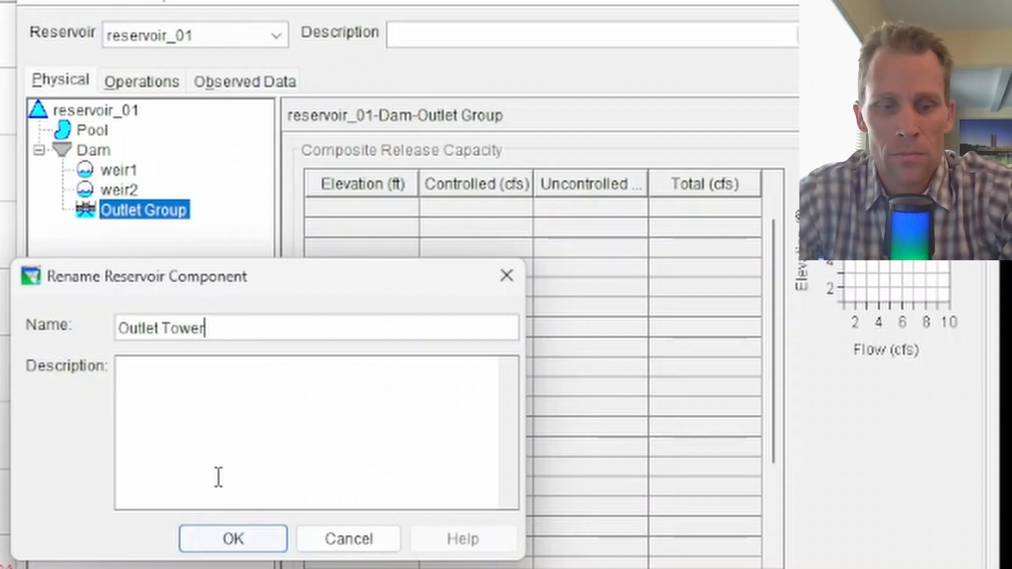
click(236, 541)
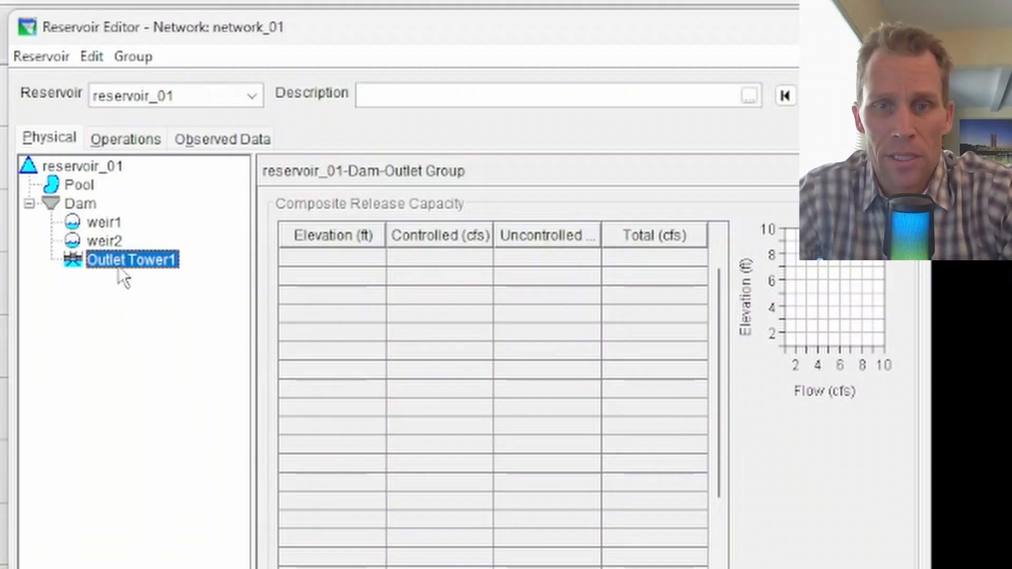
Add three controlled outlets to Outlet Tower1
right_click(131, 260)
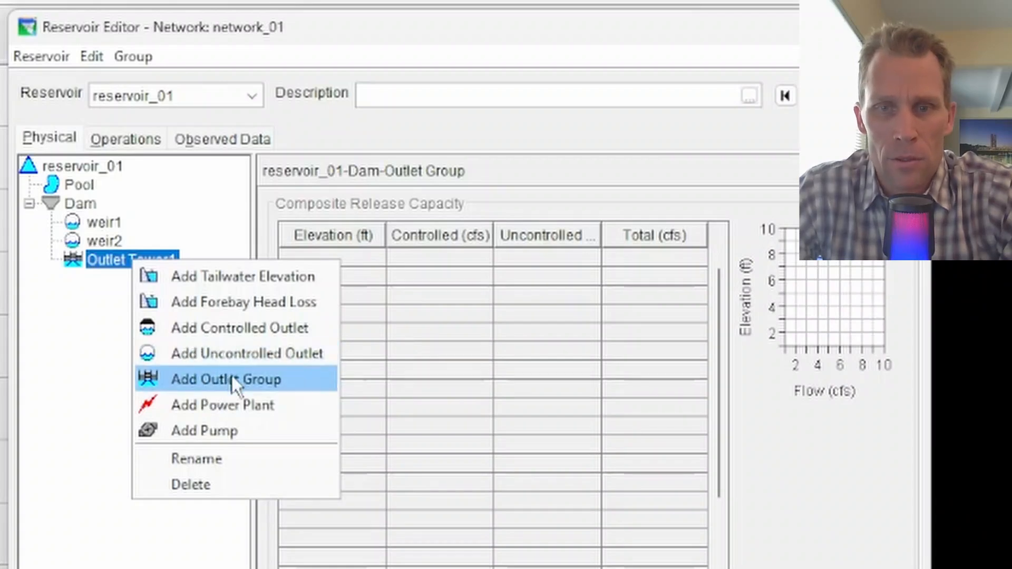
click(233, 328)
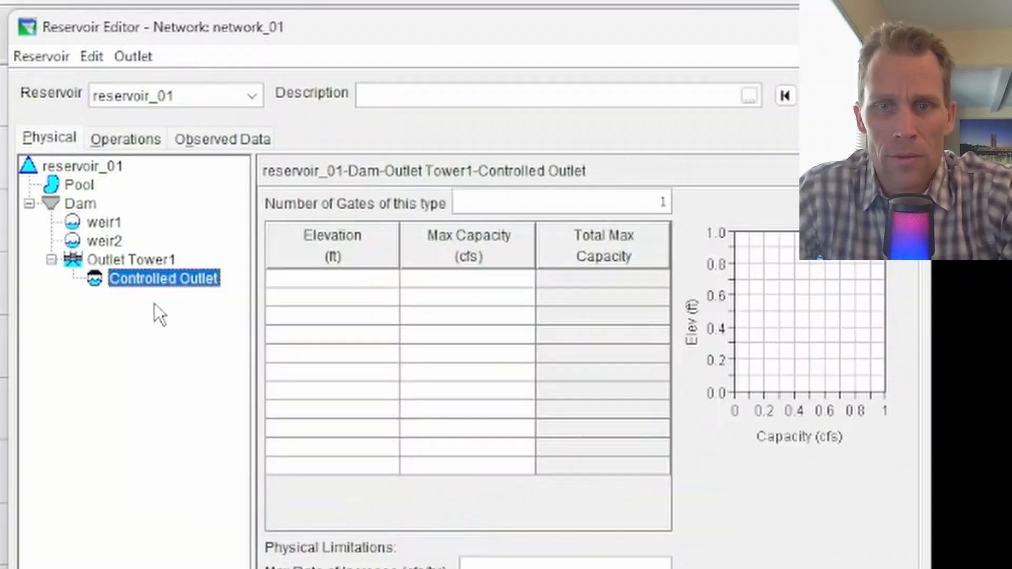
right_click(132, 259)
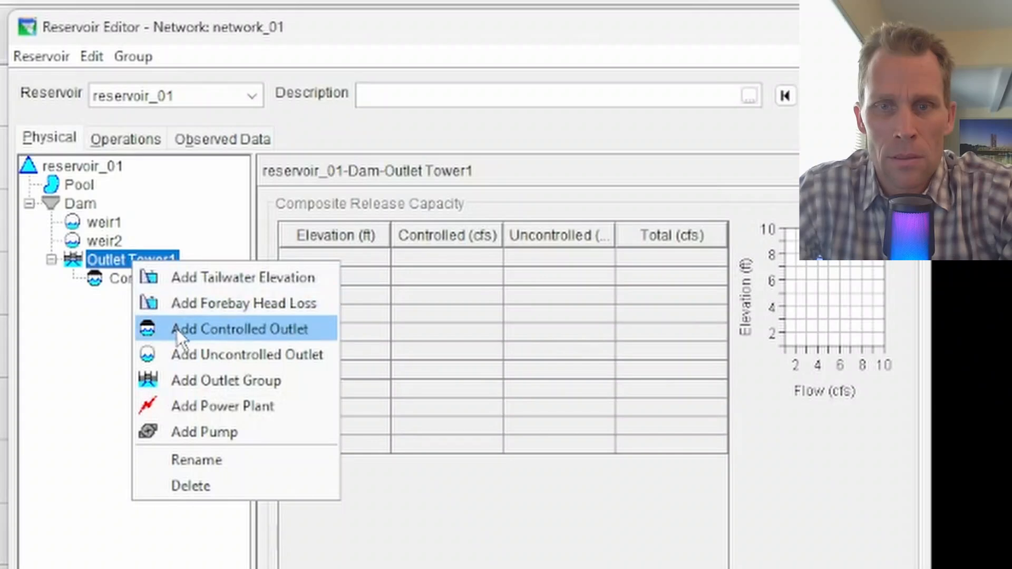
click(176, 329)
right_click(108, 258)
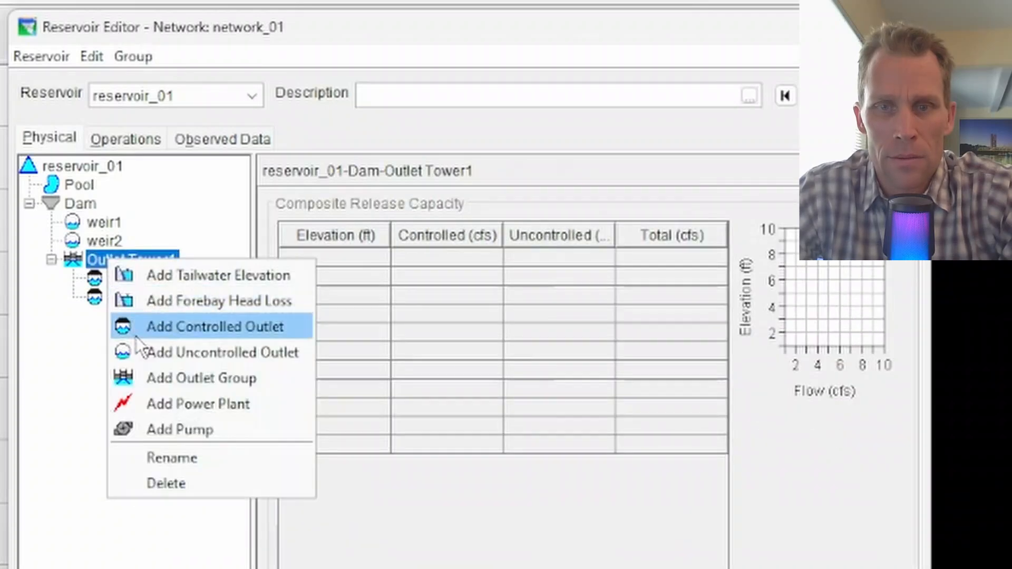
click(180, 328)
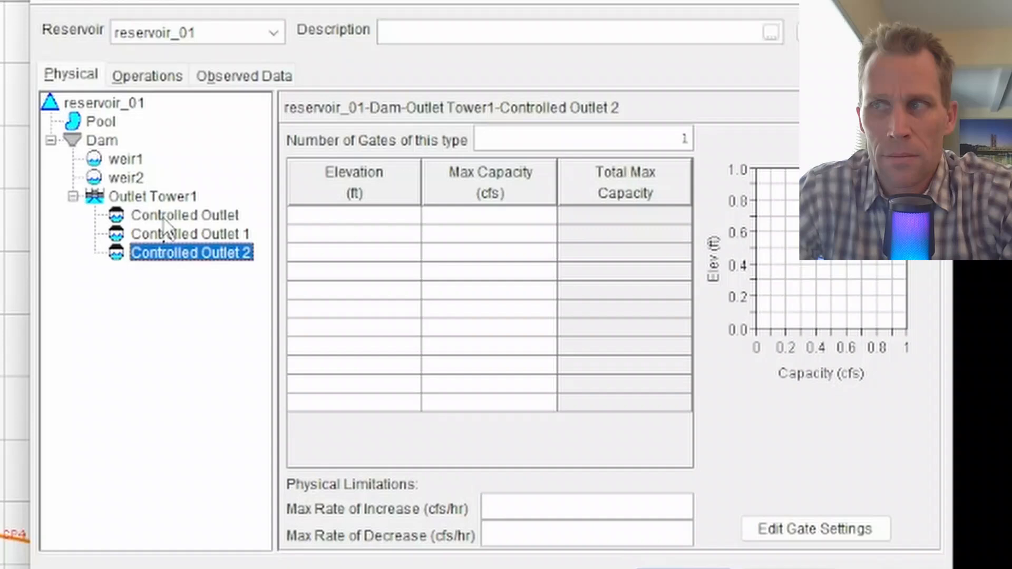
Rename the first controlled outlet to Lower Level Gates
right_click(164, 217)
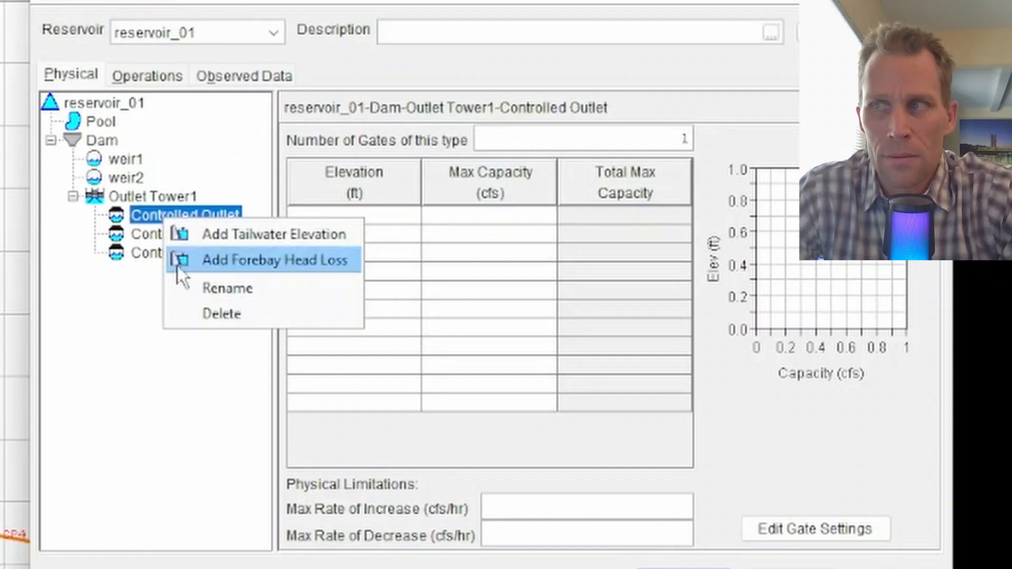
click(214, 287)
text(Lower Level Gates)
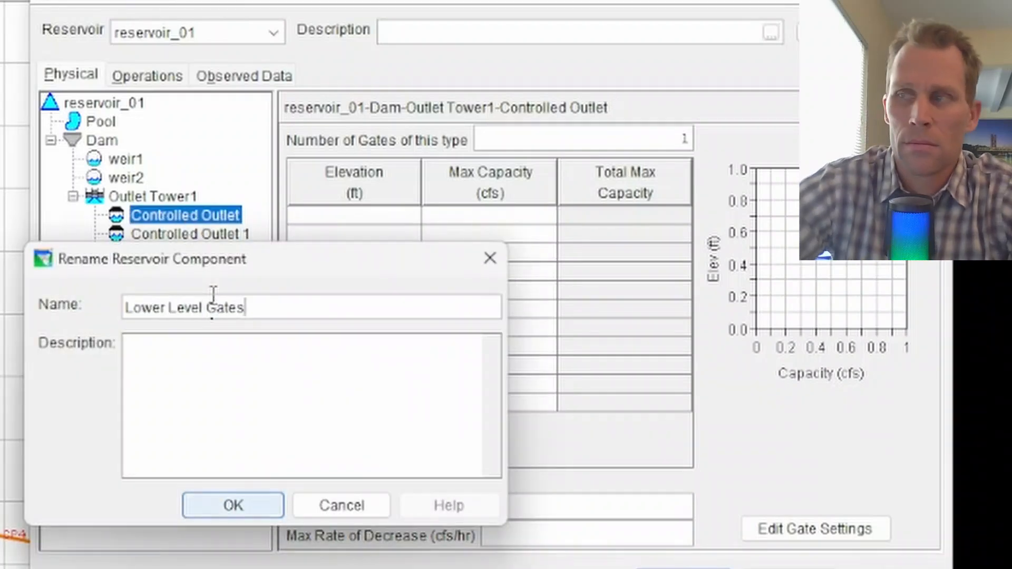
key(Return)
Rename the second controlled outlet to Main Gates
right_click(189, 237)
click(219, 309)
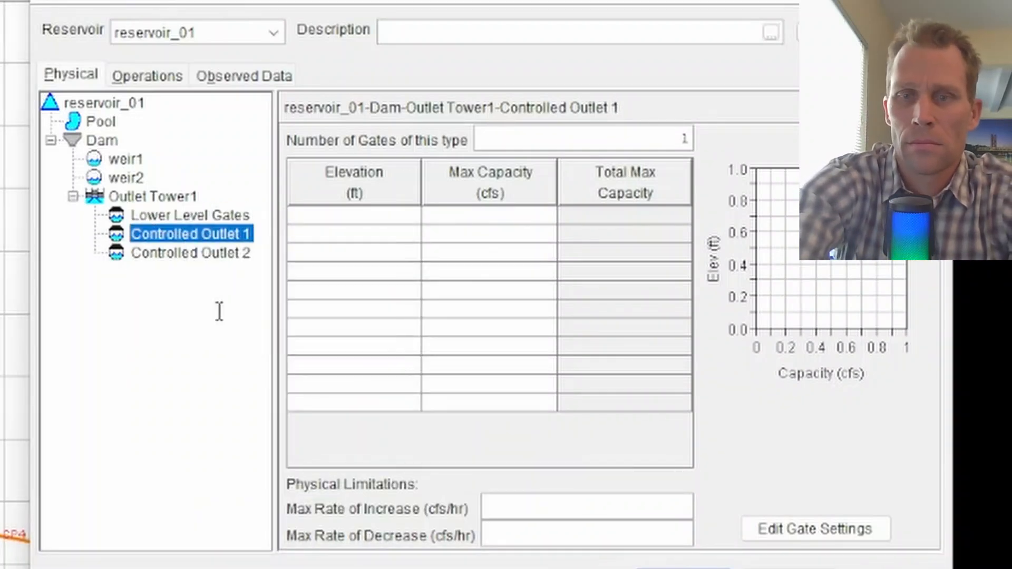
text(Main Gates)
key(Return)
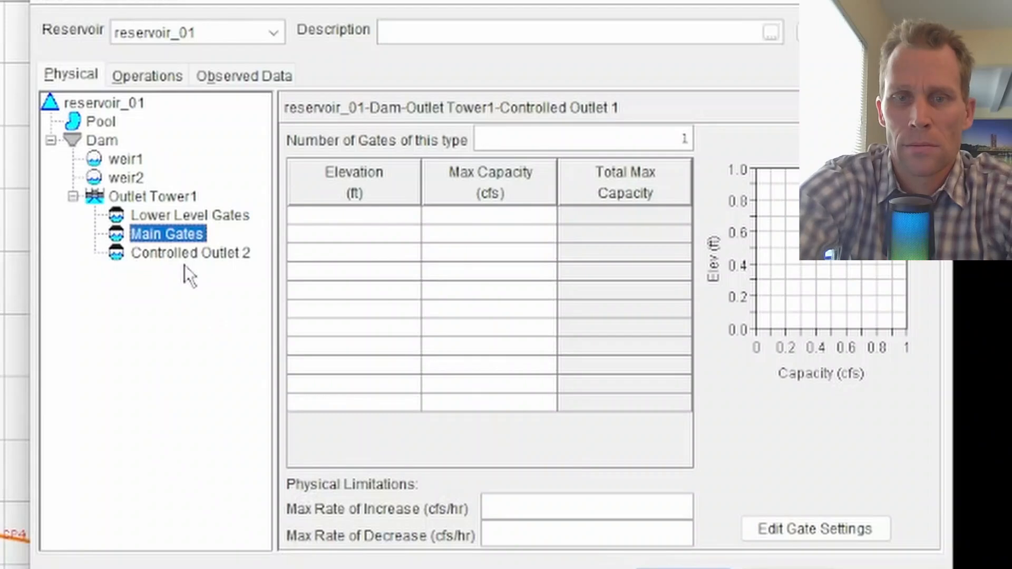
Rename the third controlled outlet to High Level Gates
right_click(185, 254)
click(215, 322)
text(Level Gates)
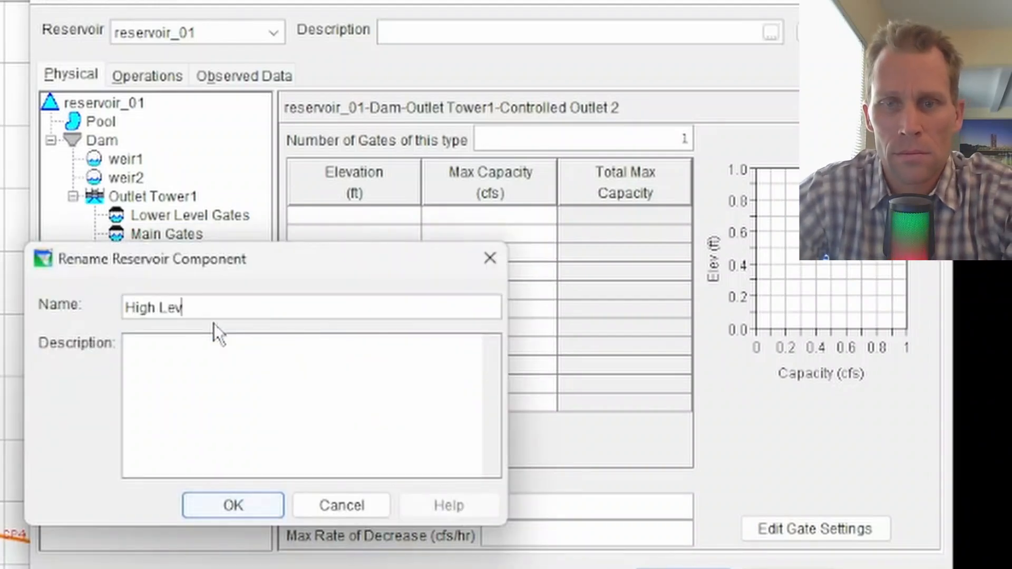
key(Return)
Paste the elevation versus max capacity table into the Main Gates grid with one gate of this type
click(154, 234)
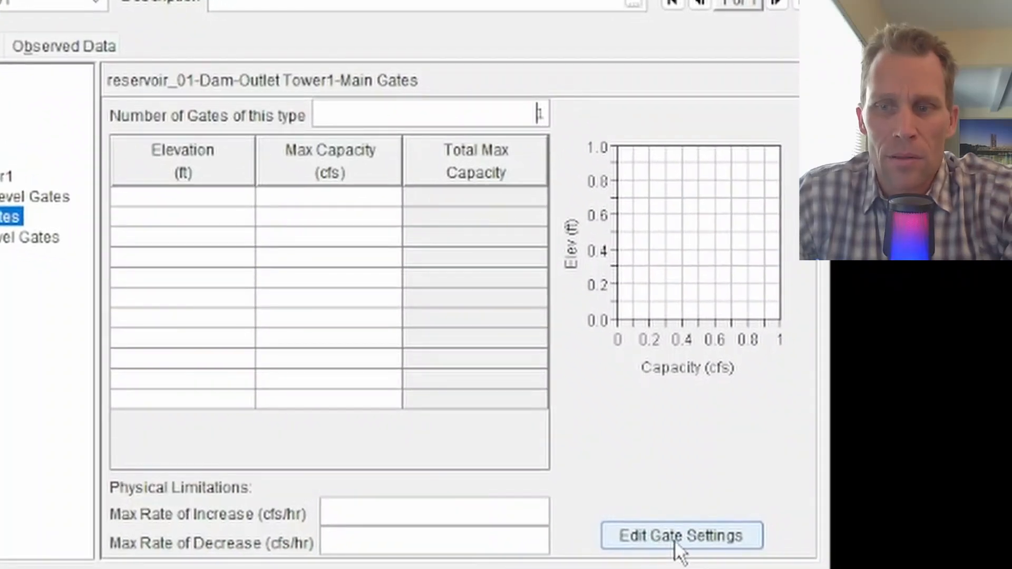
click(676, 542)
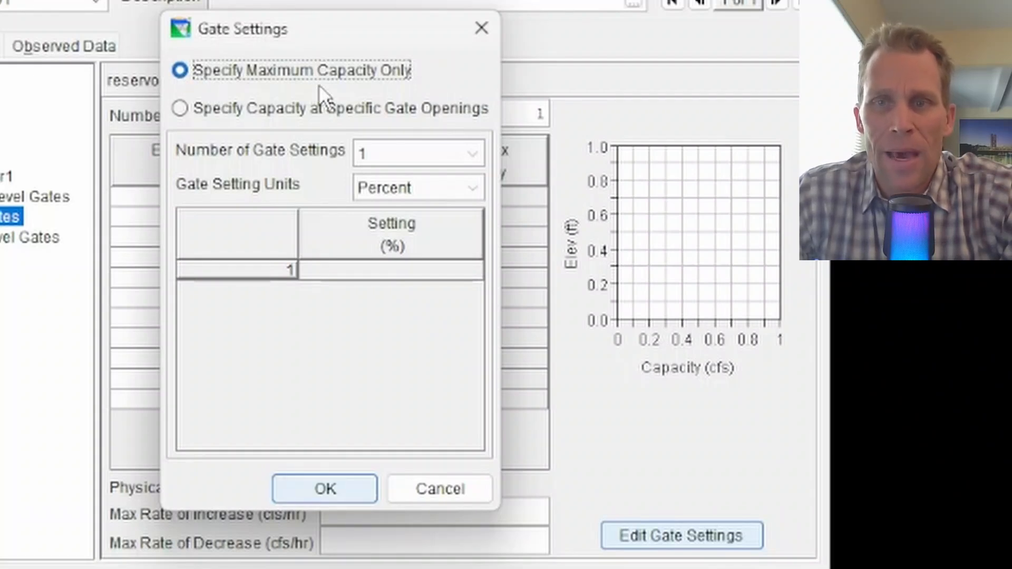
click(479, 30)
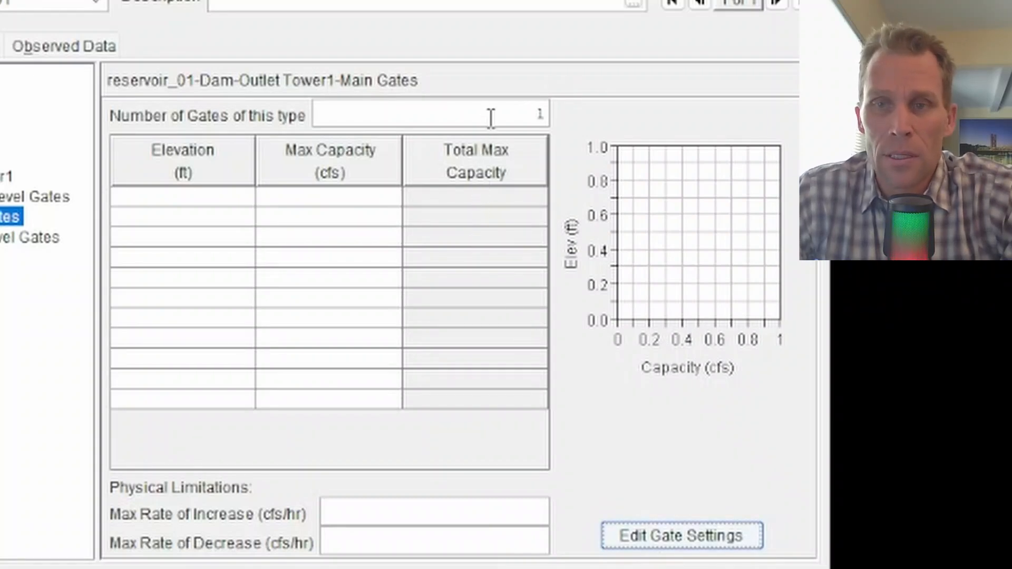
drag(532, 115, 563, 123)
text(1)
click(201, 197)
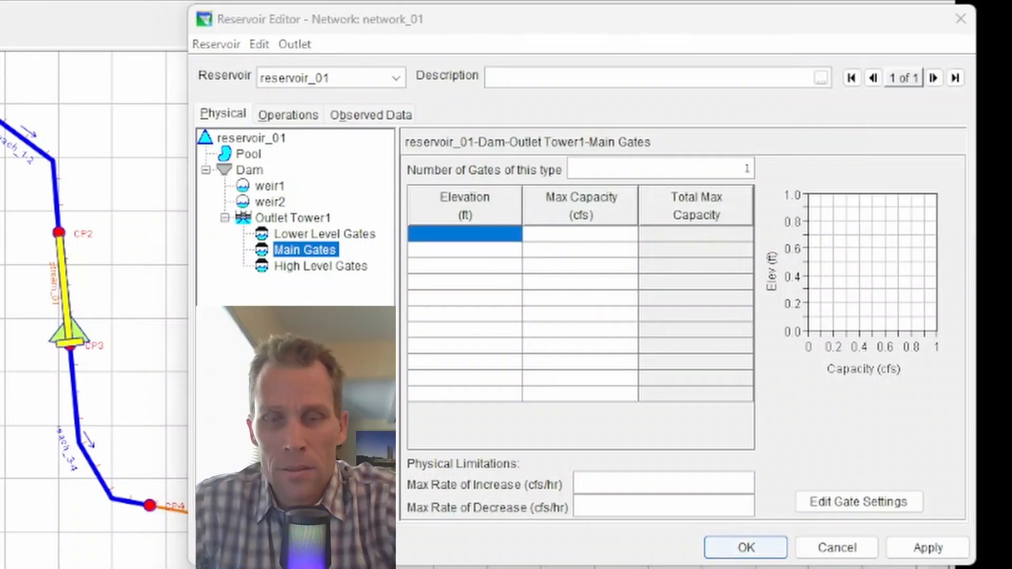
click(492, 236)
key(ctrl+v)
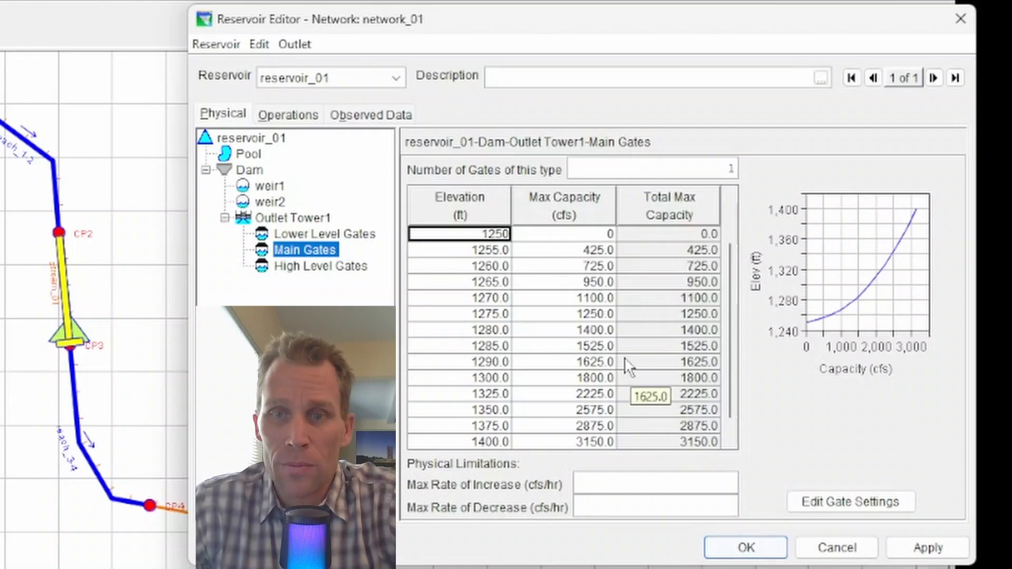
Set the number of Main Gates to 3
click(680, 169)
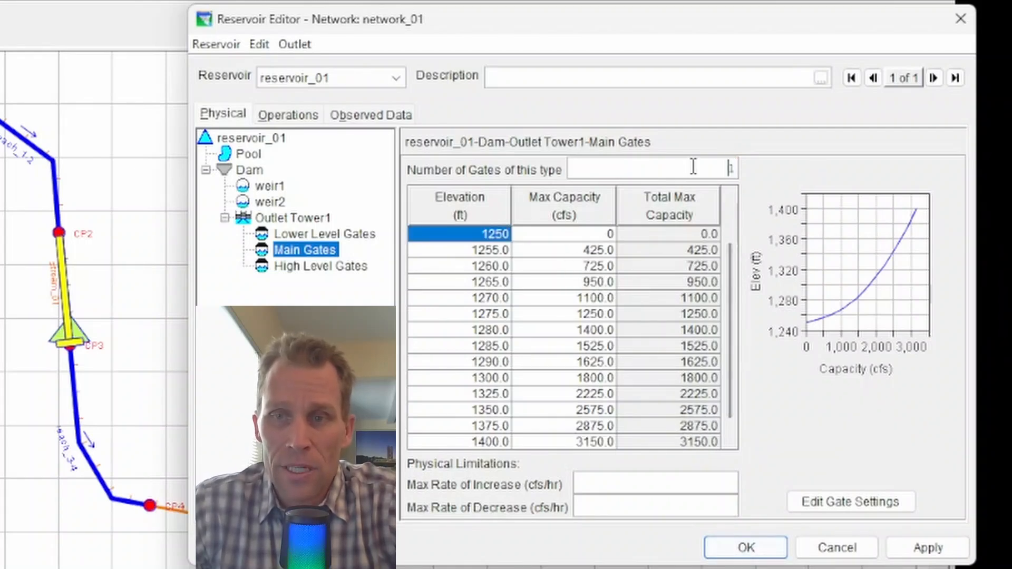
text(2)
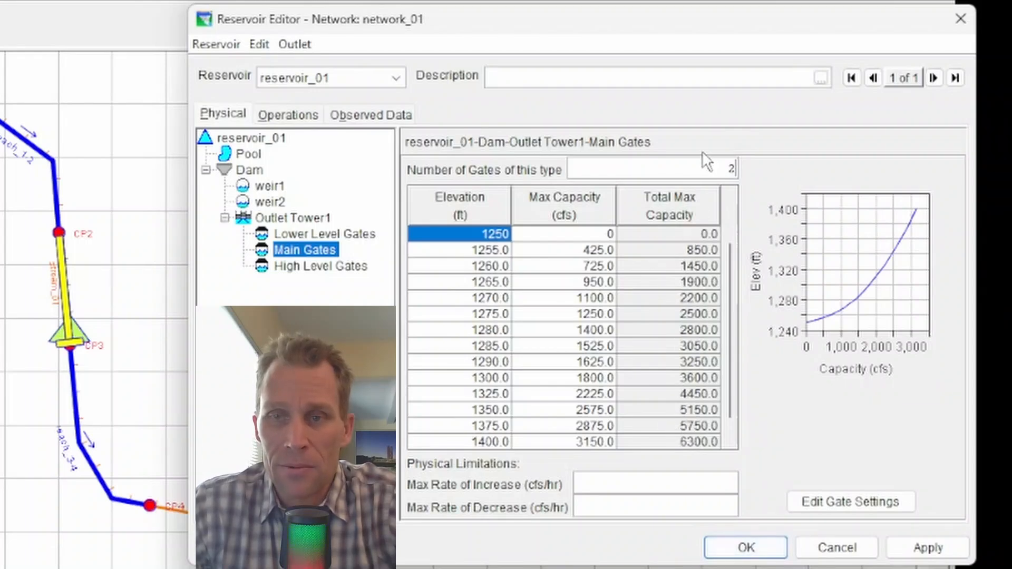
double_click(703, 168)
text(3)
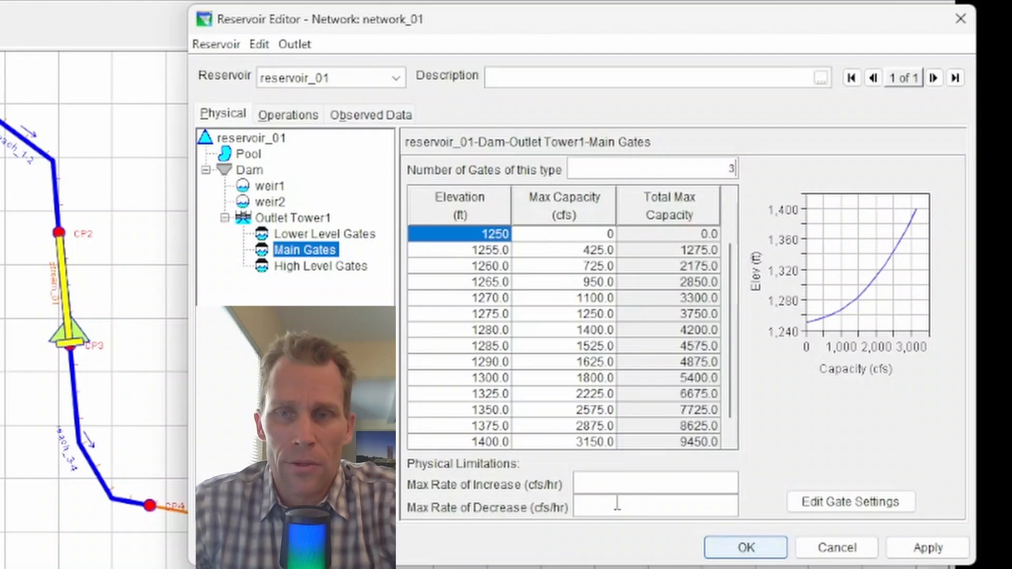
Switch Main Gates' gate settings to capacity at specific gate openings, measured in Length units
click(848, 506)
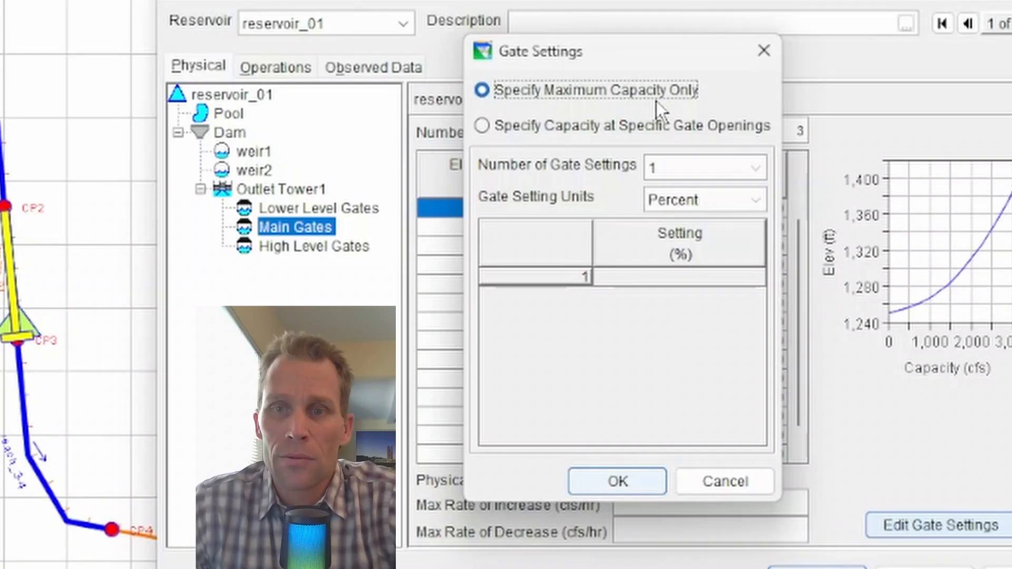
click(486, 130)
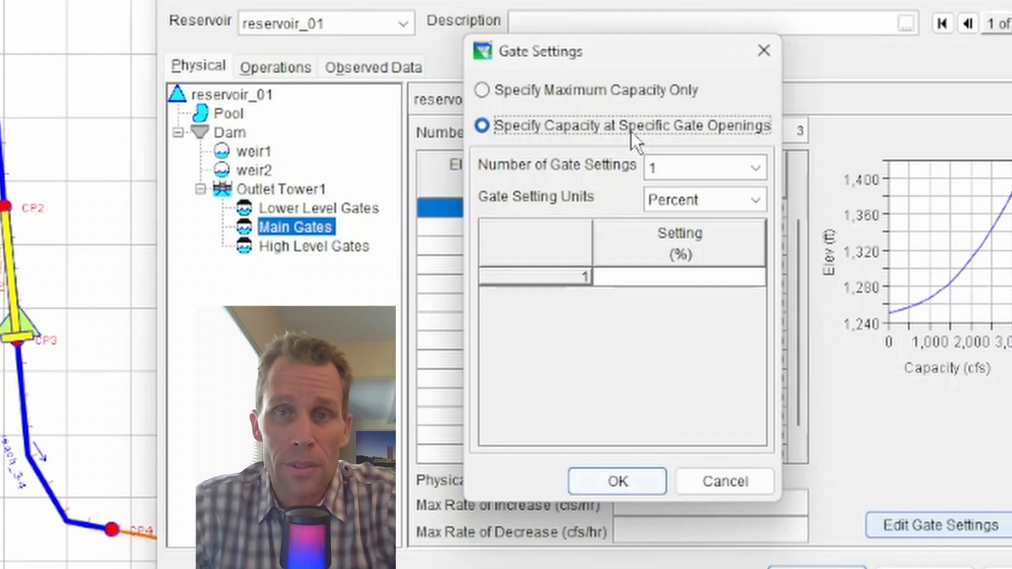
click(674, 200)
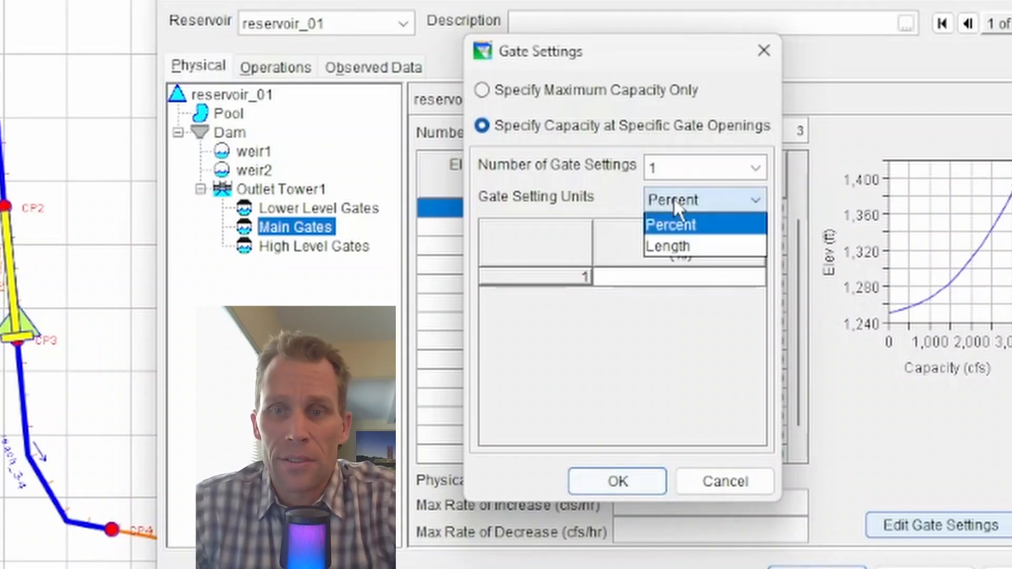
click(696, 244)
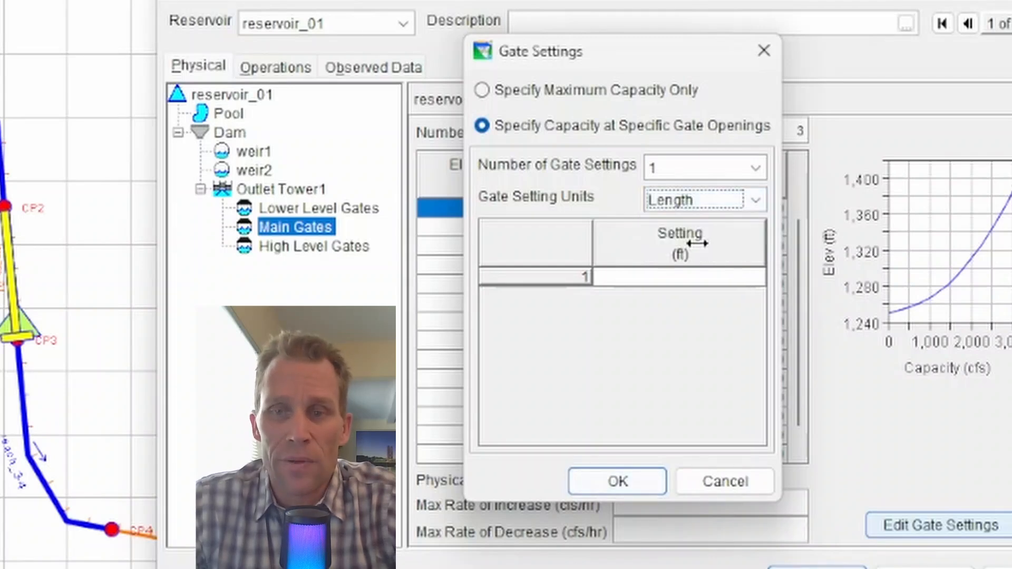
Define three gate settings of 0, 3 and 6 ft and confirm the gate settings
click(685, 169)
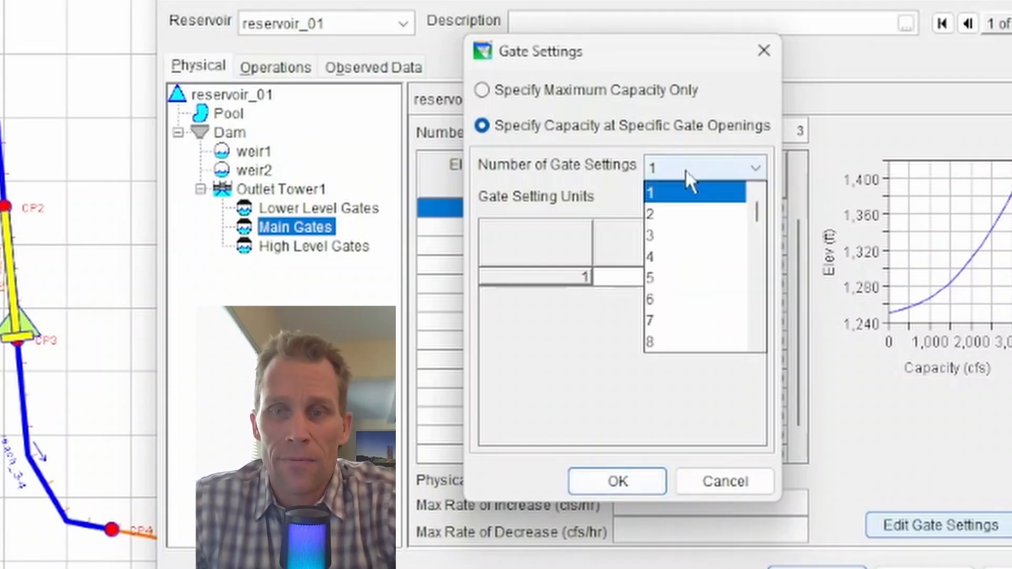
click(688, 231)
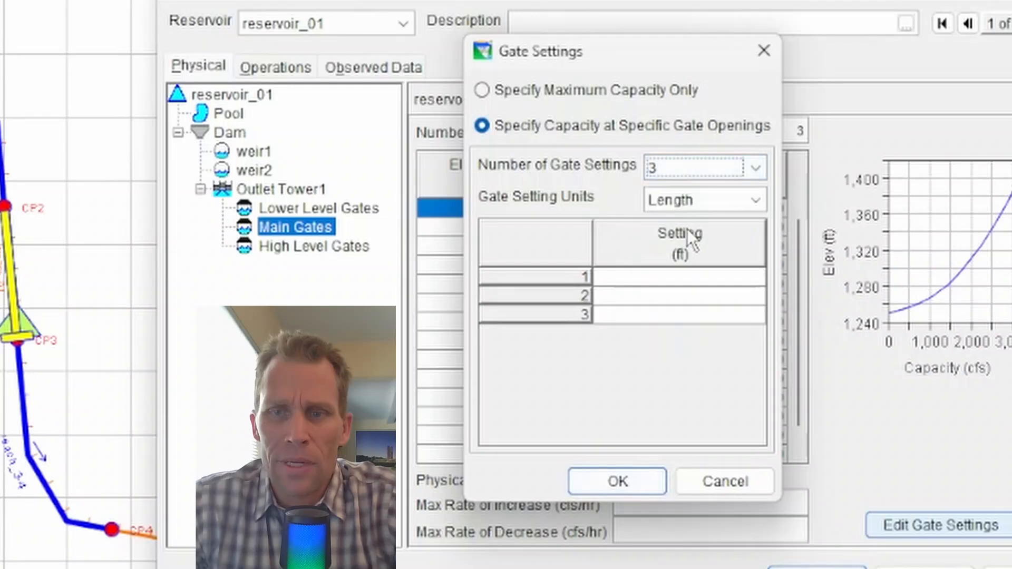
click(665, 278)
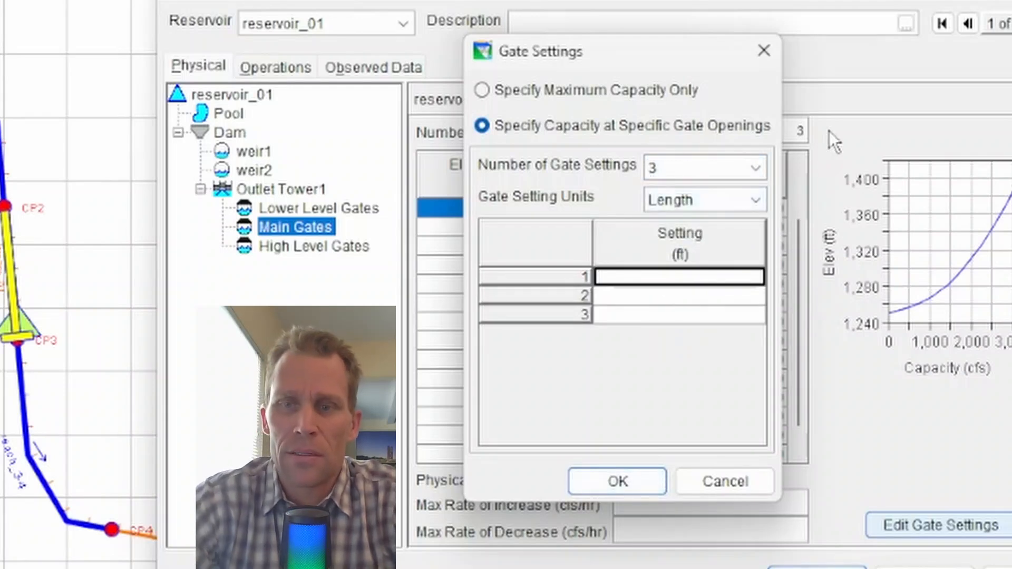
text(0)
key(Return)
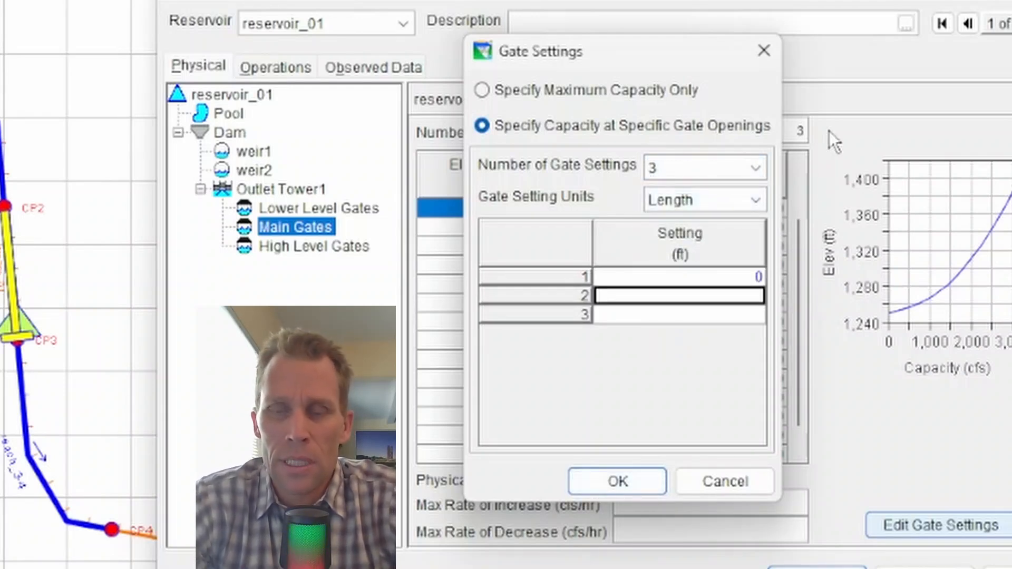
text(3)
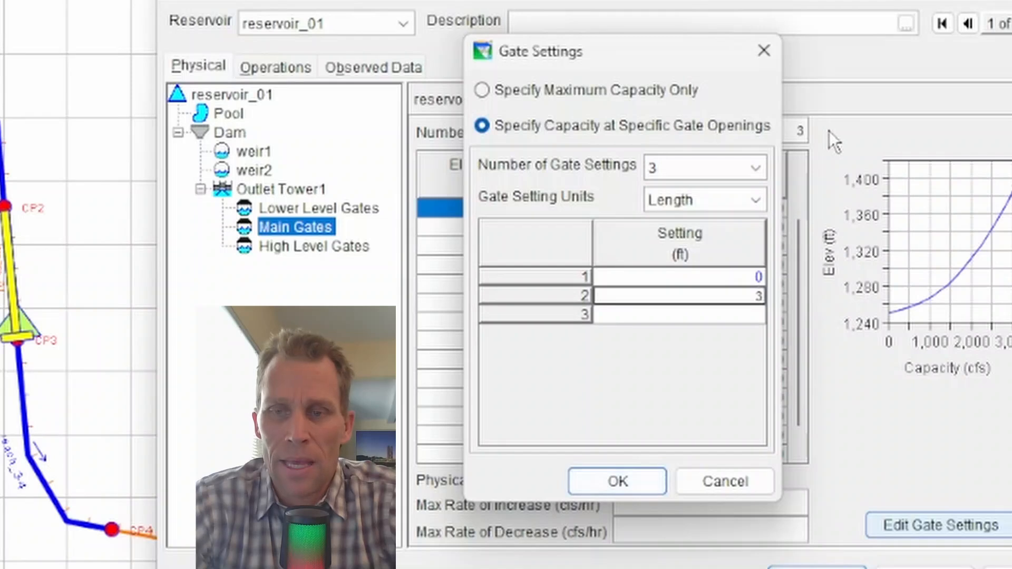
key(Return)
text(6)
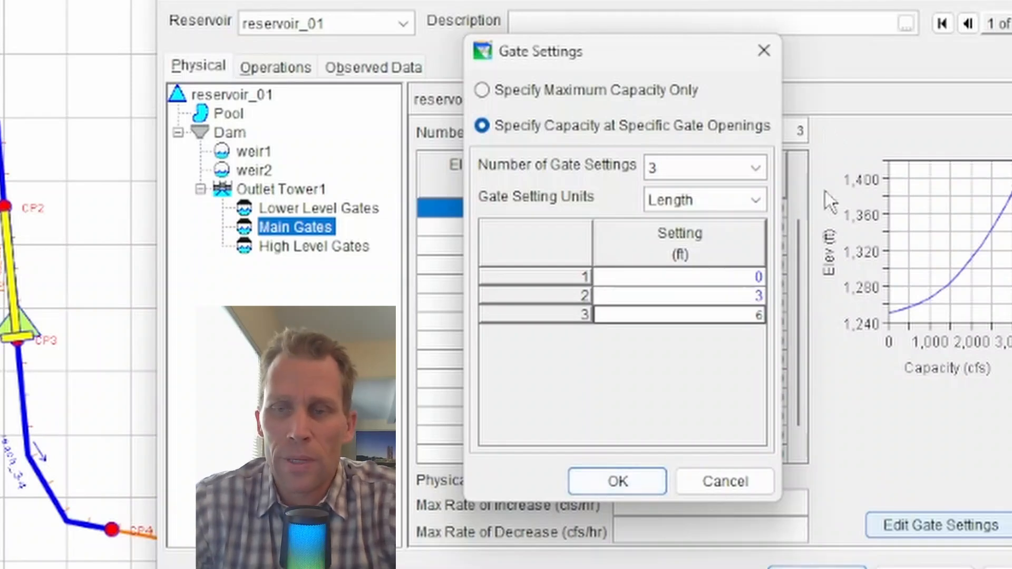
click(634, 483)
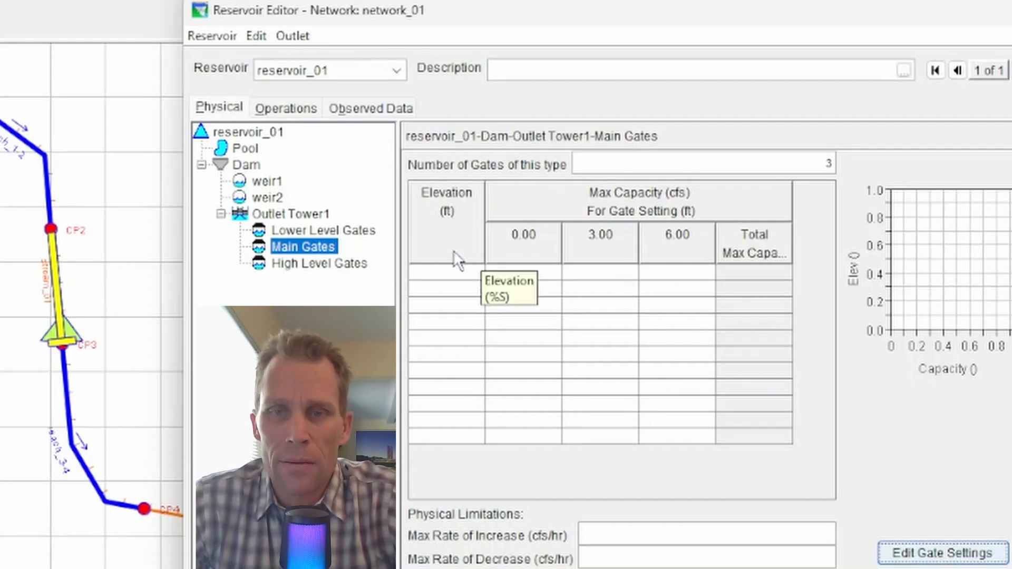
Paste the elevation versus capacity table for the three gate openings into the Main Gates grid
key(alt+Tab)
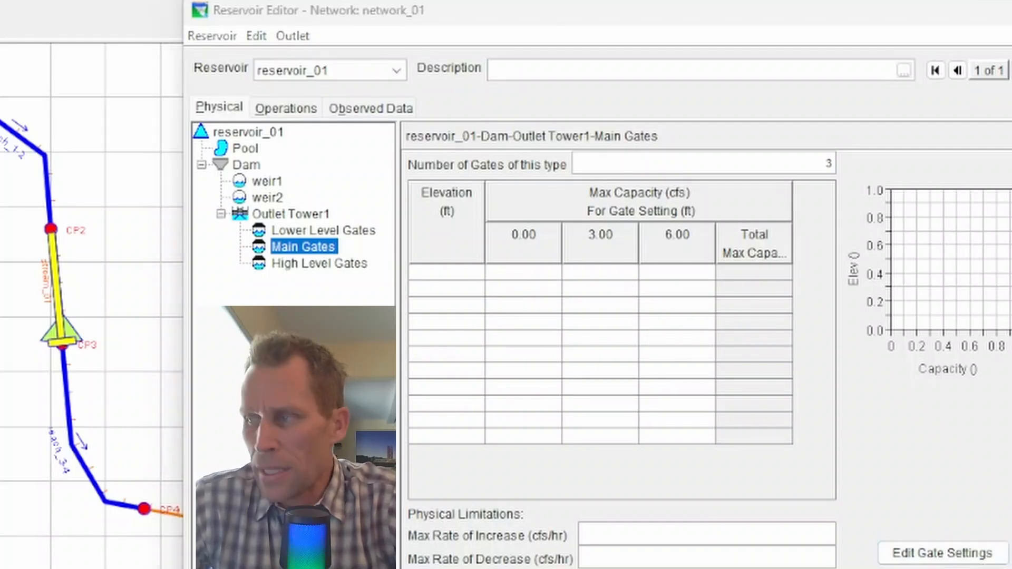
click(446, 274)
key(ctrl+v)
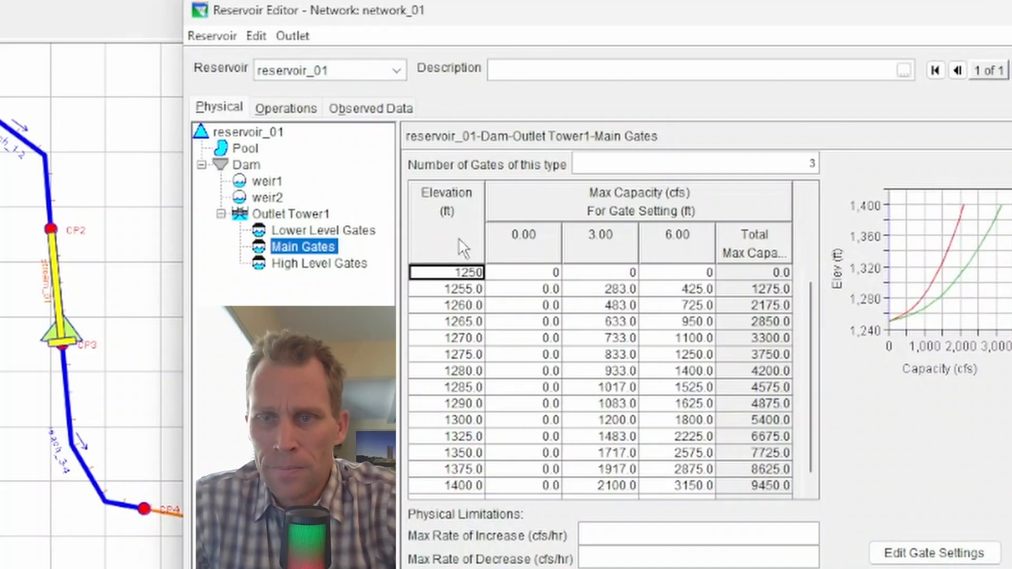
Set the number of Main Gates to 3, stepping through 1 and 2
double_click(811, 164)
text(1)
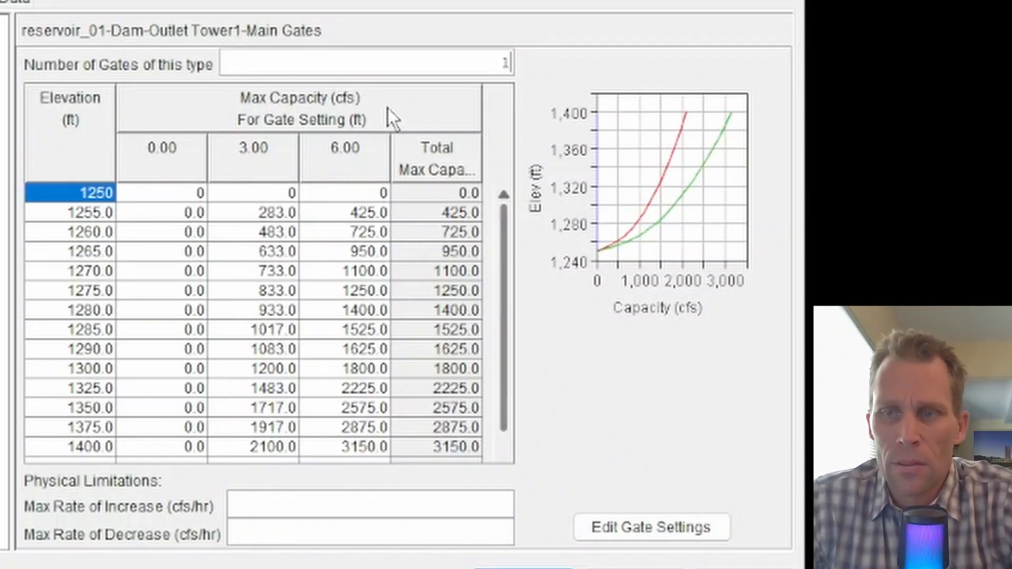
drag(435, 55, 573, 67)
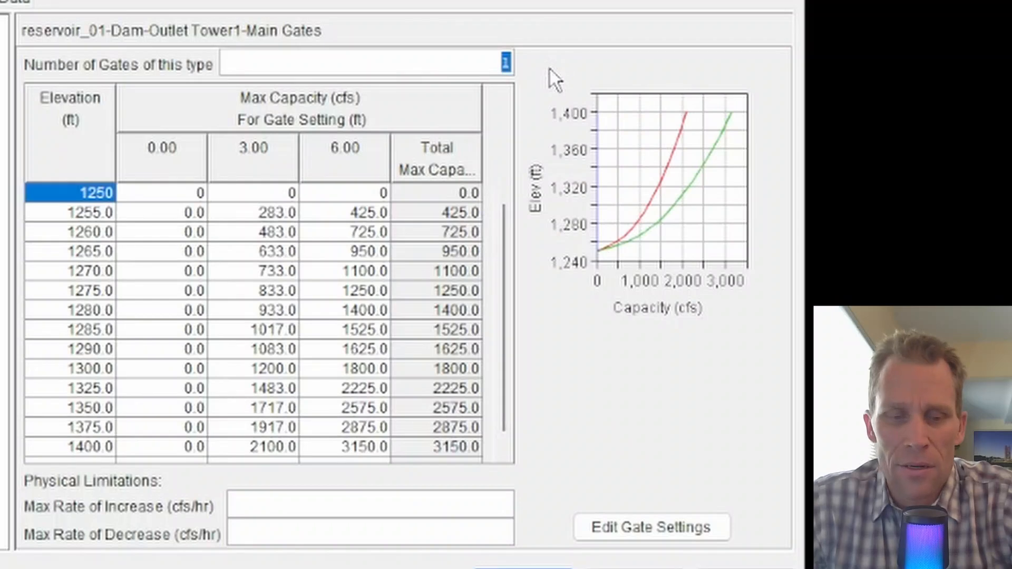
text(2)
drag(463, 66, 566, 74)
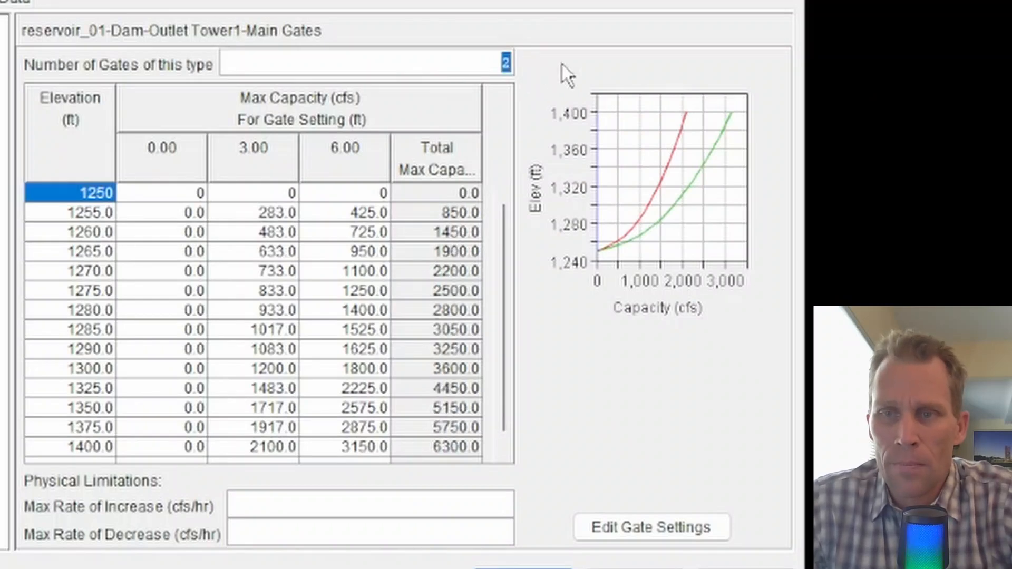
text(3)
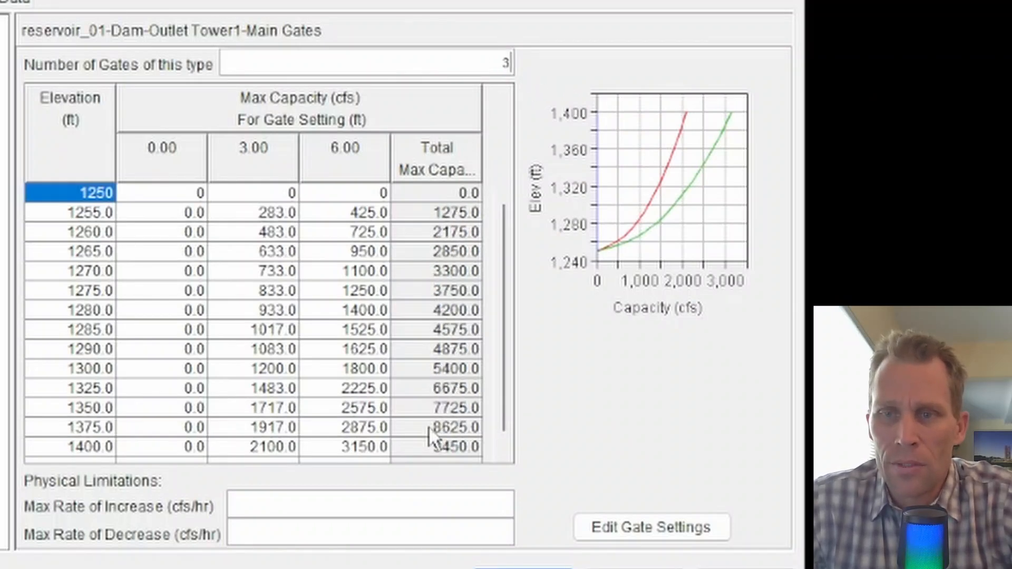